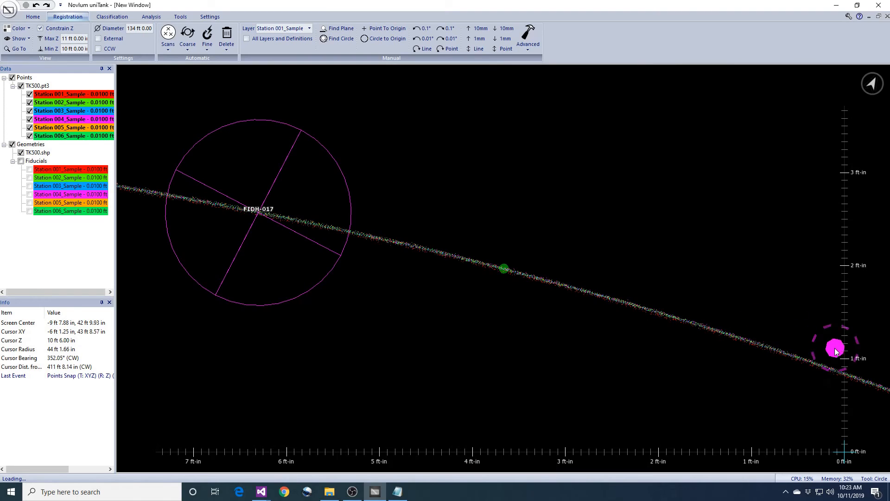
Raise the elevation slice one level to 22–23 ft.
{"action": "key", "text": "Page_Up"}
{"action": "key", "text": "Page_Up"}
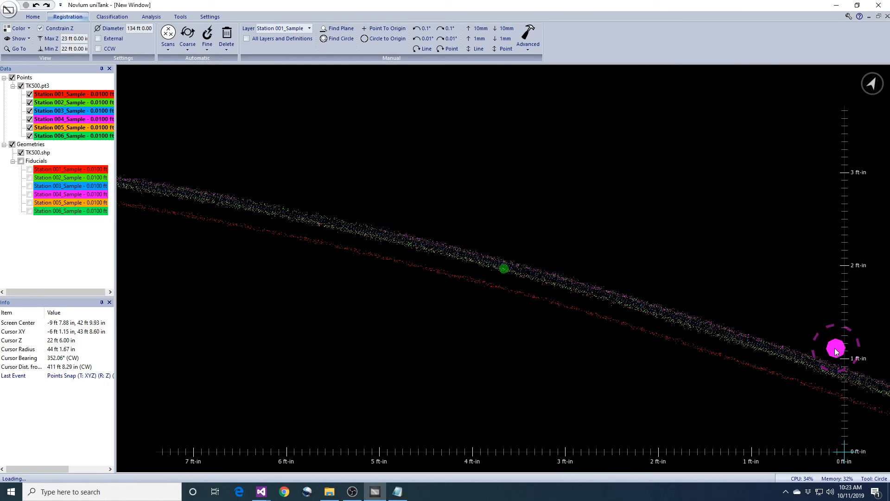
Raise the slice to 33–34 ft and zoom out to see the full tank ring.
{"action": "key", "text": "Page_Up"}
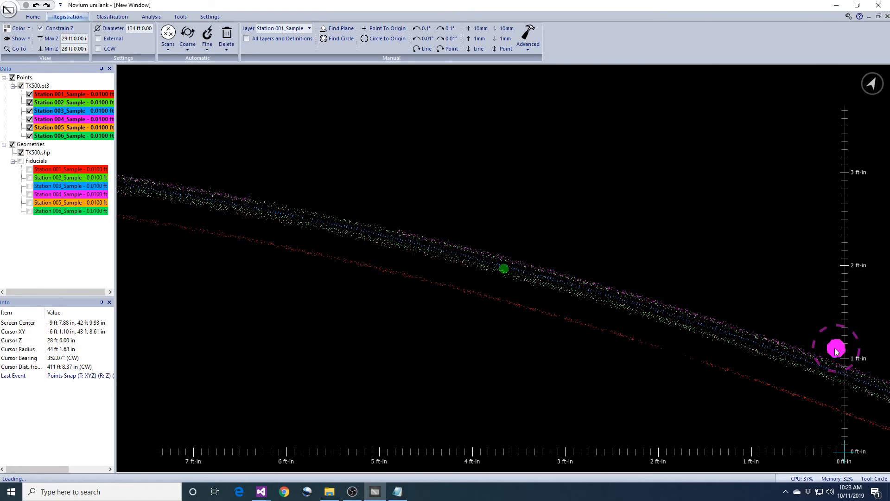
{"action": "key", "text": "Page_Up"}
{"action": "key", "text": "Page_Up"}
{"action": "key", "text": "Page_Up"}
{"action": "key", "text": "Page_Up"}
{"action": "key", "text": "Page_Up"}
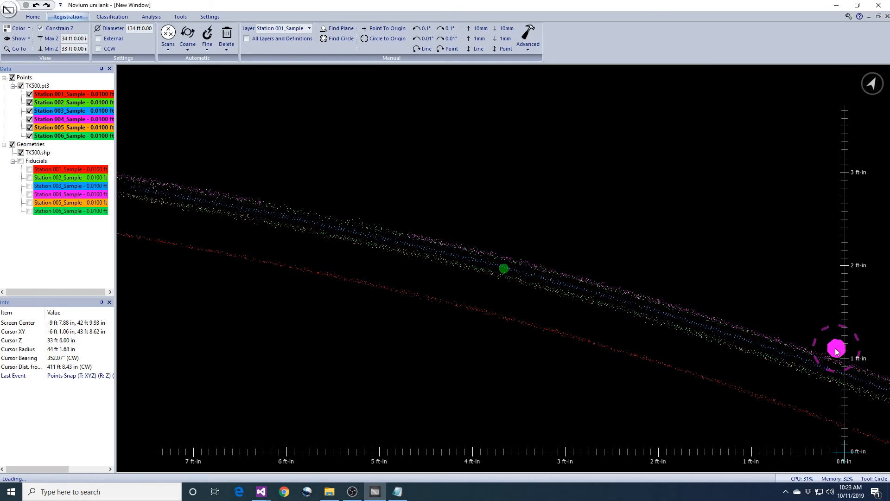
{"action": "middle_click_drag", "start_coordinate": [570, 375], "coordinate": [500, 349]}
{"action": "scroll", "coordinate": [499, 350], "scroll_direction": "down", "scroll_amount": 7}
{"action": "middle_click_drag", "start_coordinate": [287, 358], "coordinate": [476, 254]}
{"action": "scroll", "coordinate": [505, 323], "scroll_direction": "down", "scroll_amount": 1}
{"action": "scroll", "coordinate": [506, 324], "scroll_direction": "down", "scroll_amount": 1}
{"action": "left_click", "coordinate": [20, 40]}
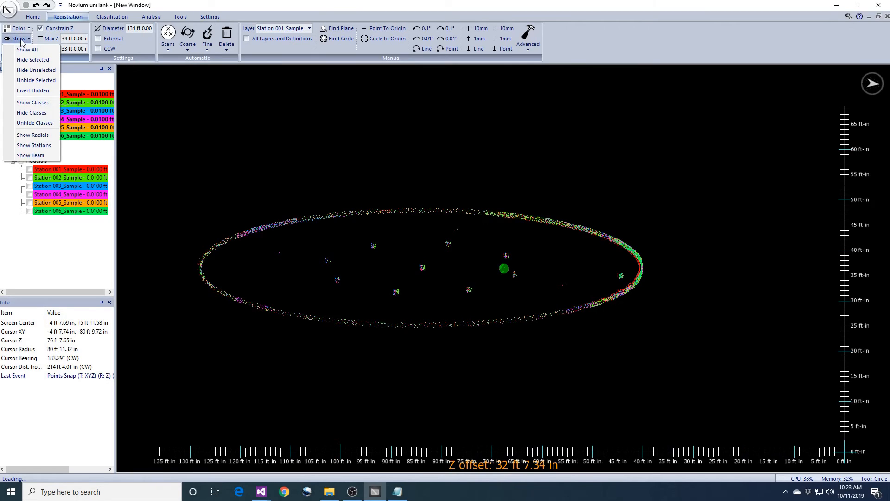
Show radial transects at 0° and 90°, each 12.00 in thick.
{"action": "left_click", "coordinate": [40, 136]}
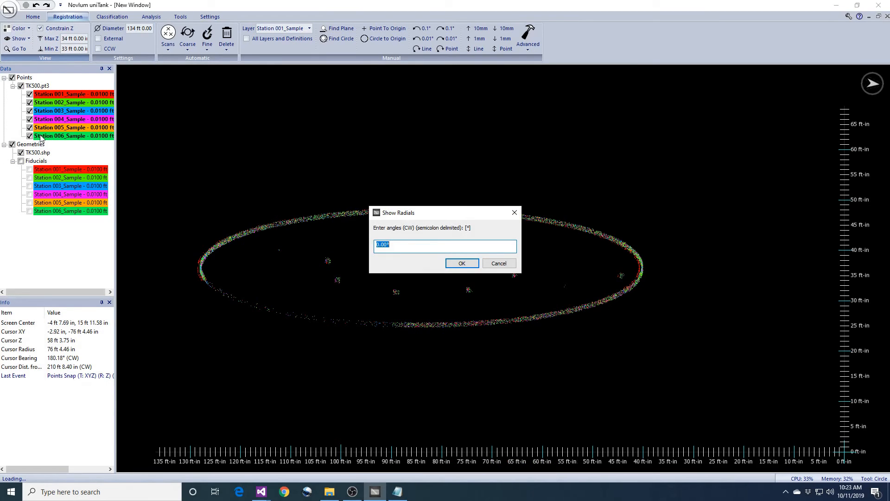
{"action": "type", "text": ";90"}
{"action": "key", "text": "Return"}
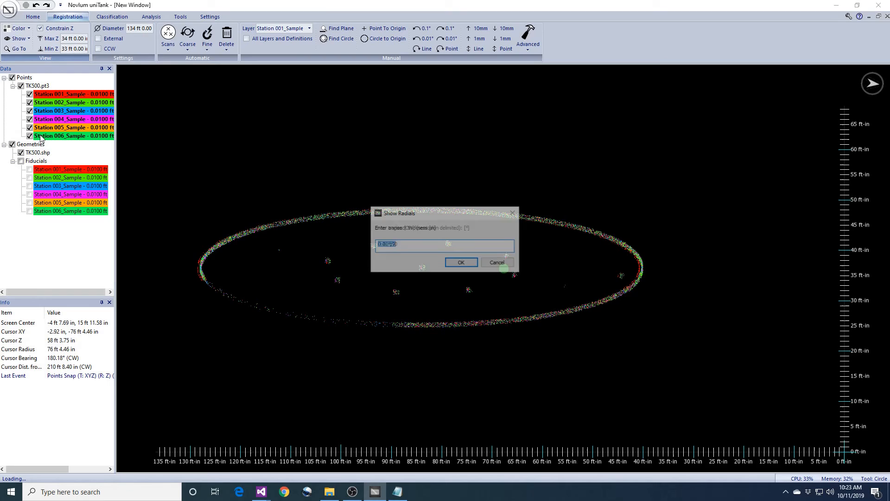
{"action": "key", "text": "Return"}
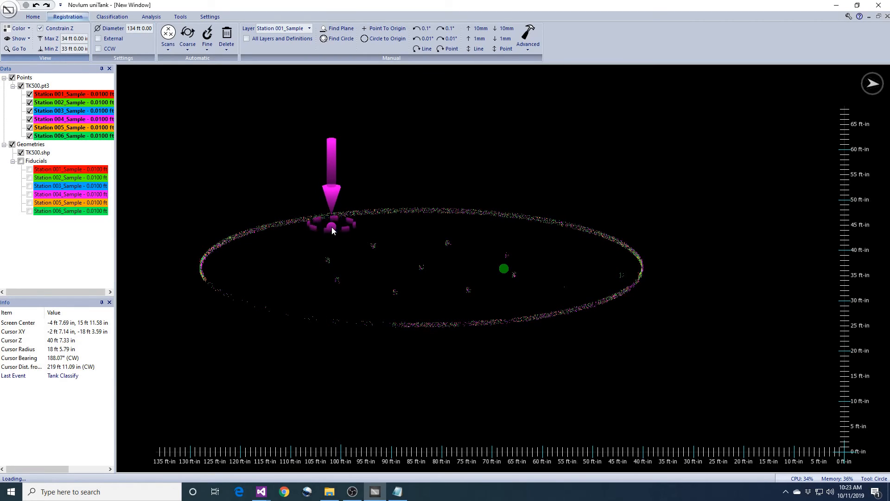
Turn off Constrain Z, view the full-height tank side-on, and hide TK500.shp.
{"action": "left_click", "coordinate": [40, 28]}
{"action": "middle_click_drag", "start_coordinate": [487, 279], "coordinate": [497, 232]}
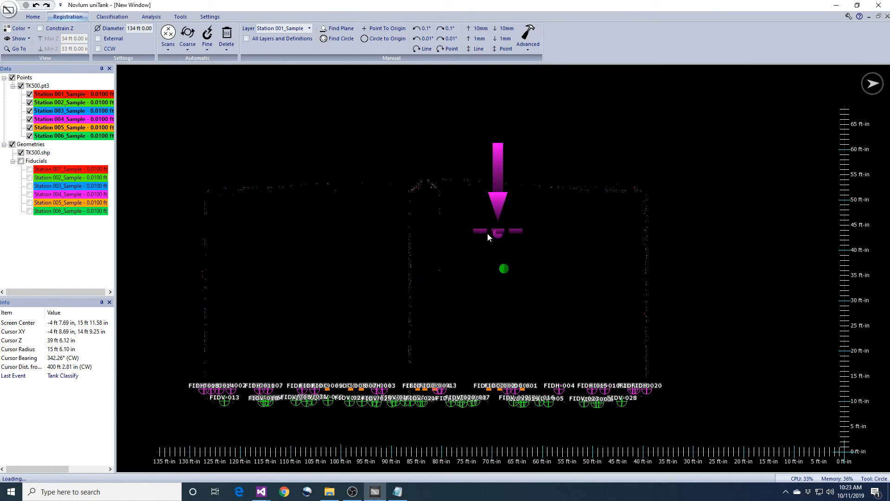
{"action": "left_click", "coordinate": [22, 153]}
{"action": "middle_click_drag", "start_coordinate": [417, 231], "coordinate": [524, 278]}
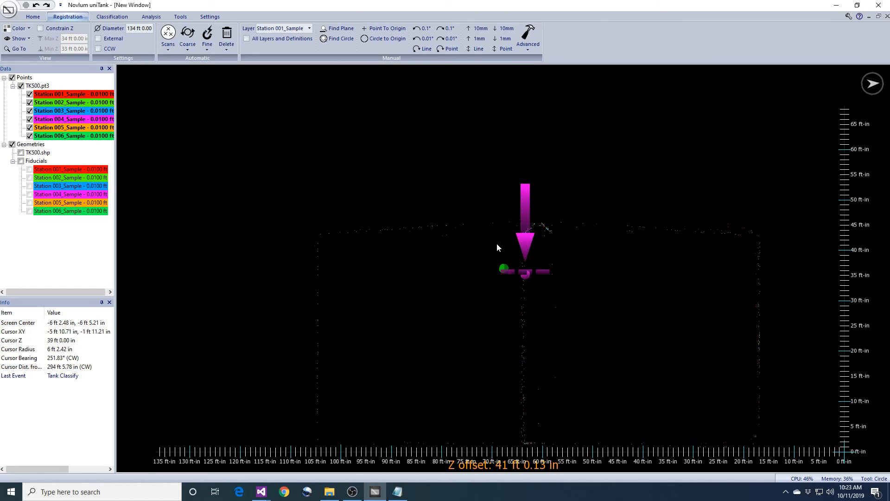
{"action": "left_click", "coordinate": [210, 17]}
{"action": "left_click", "coordinate": [337, 29]}
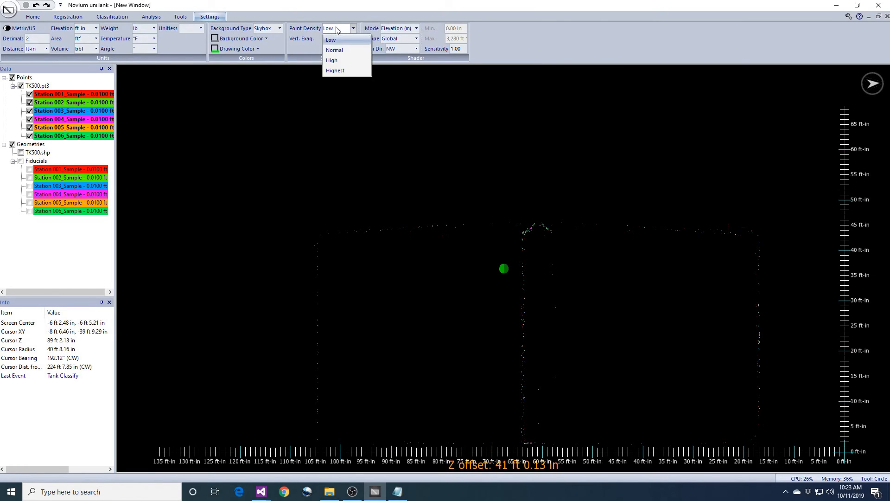
Set point density to Highest and pan along the tank floor.
{"action": "left_click", "coordinate": [335, 70]}
{"action": "scroll", "coordinate": [434, 241], "scroll_direction": "up", "scroll_amount": 5}
{"action": "middle_click_drag", "start_coordinate": [416, 251], "coordinate": [589, 282]}
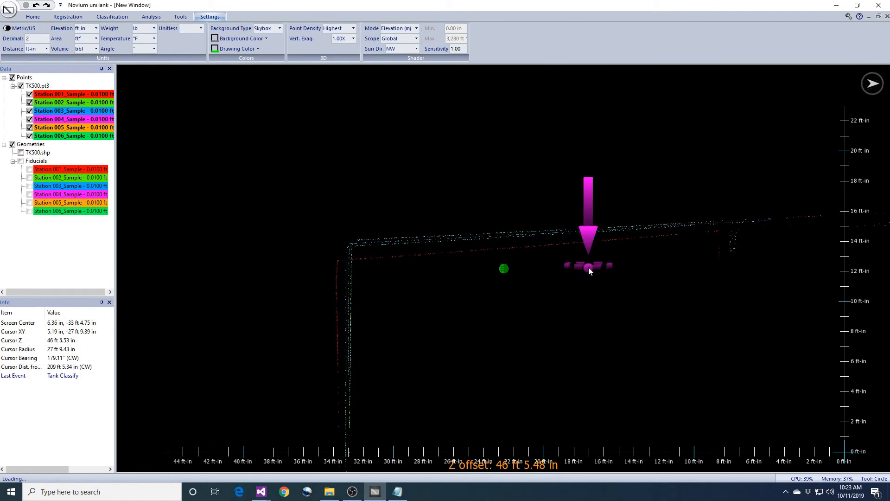
{"action": "scroll", "coordinate": [587, 350], "scroll_direction": "up", "scroll_amount": 4}
{"action": "middle_click_drag", "start_coordinate": [643, 320], "coordinate": [519, 345]}
{"action": "mouse_move", "coordinate": [712, 348]}
{"action": "middle_mouse_down"}
{"action": "mouse_move", "coordinate": [497, 346]}
{"action": "mouse_move", "coordinate": [377, 327]}
{"action": "middle_mouse_up"}
{"action": "middle_click_drag", "start_coordinate": [659, 343], "coordinate": [507, 342]}
Inspect the floor level and the tank's left wall in the cross-section.
{"action": "scroll", "coordinate": [733, 360], "scroll_direction": "down", "scroll_amount": 2}
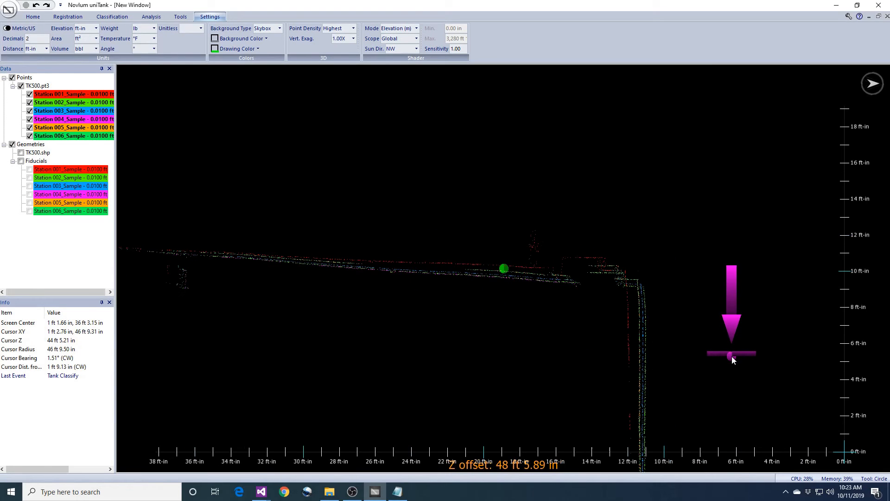
{"action": "middle_click_drag", "start_coordinate": [730, 419], "coordinate": [712, 221]}
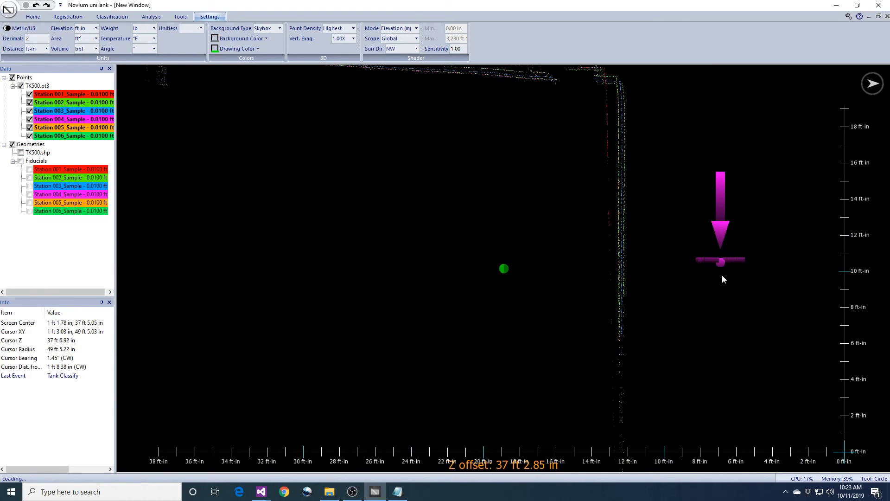
{"action": "scroll", "coordinate": [722, 292], "scroll_direction": "down", "scroll_amount": 5}
{"action": "middle_click_drag", "start_coordinate": [648, 433], "coordinate": [661, 302]}
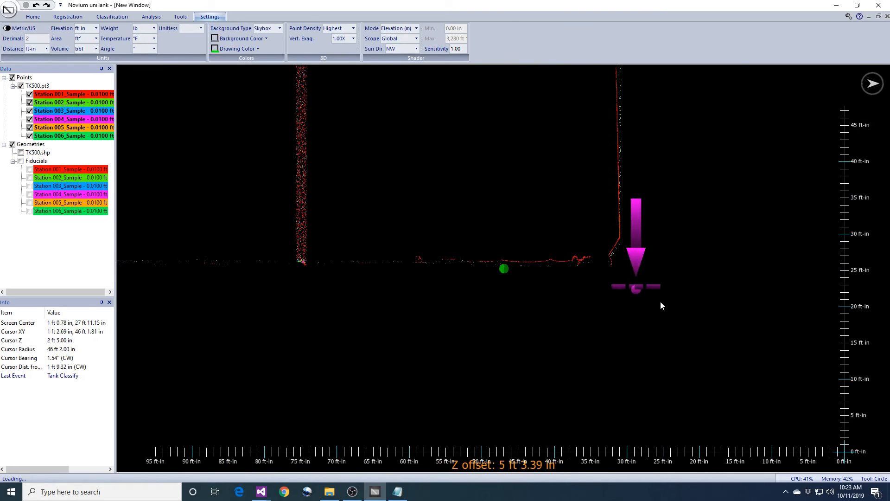
{"action": "scroll", "coordinate": [809, 342], "scroll_direction": "up", "scroll_amount": 4}
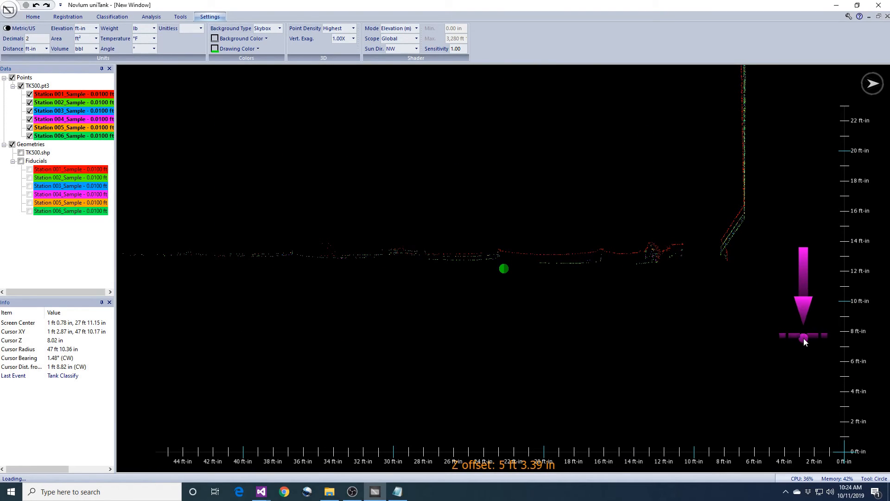
{"action": "middle_click_drag", "start_coordinate": [469, 316], "coordinate": [758, 332]}
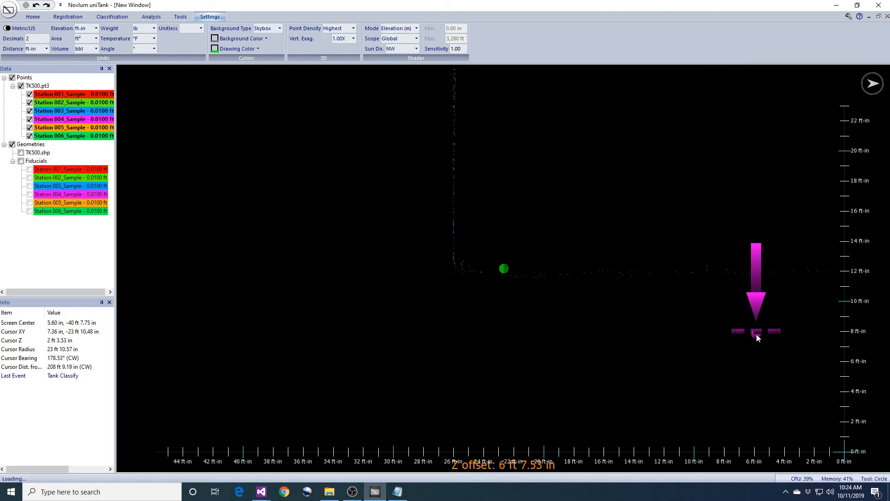
{"action": "scroll", "coordinate": [771, 334], "scroll_direction": "down", "scroll_amount": 5}
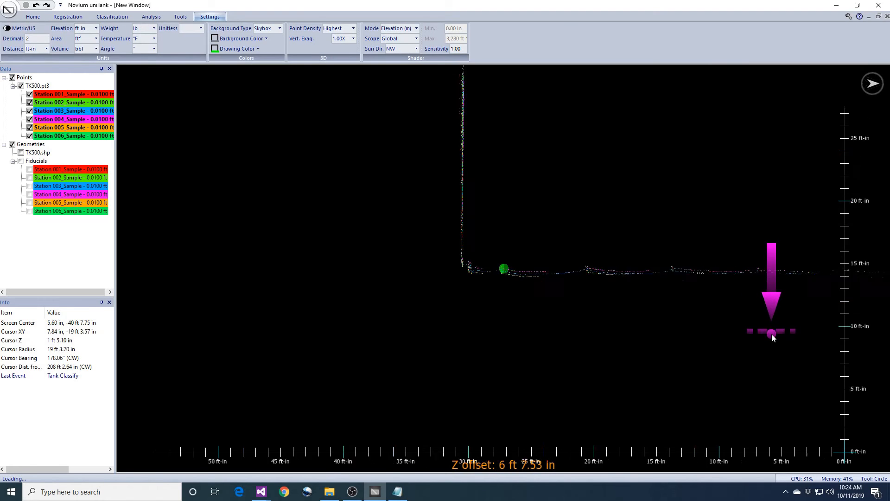
{"action": "mouse_move", "coordinate": [687, 264]}
{"action": "middle_mouse_down"}
{"action": "mouse_move", "coordinate": [689, 335]}
{"action": "mouse_move", "coordinate": [688, 272]}
{"action": "middle_mouse_up"}
Back in Registration, show all points from all six station layers.
{"action": "left_click", "coordinate": [33, 16]}
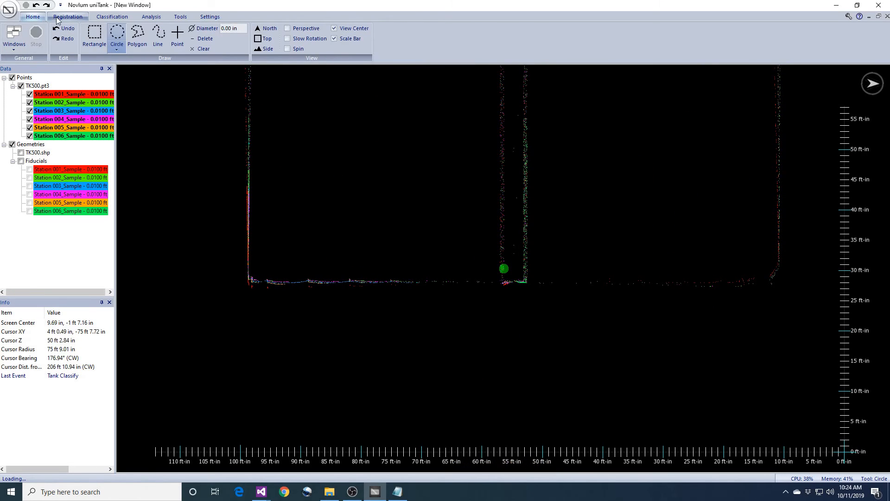
{"action": "left_click", "coordinate": [66, 17]}
{"action": "left_click", "coordinate": [17, 39]}
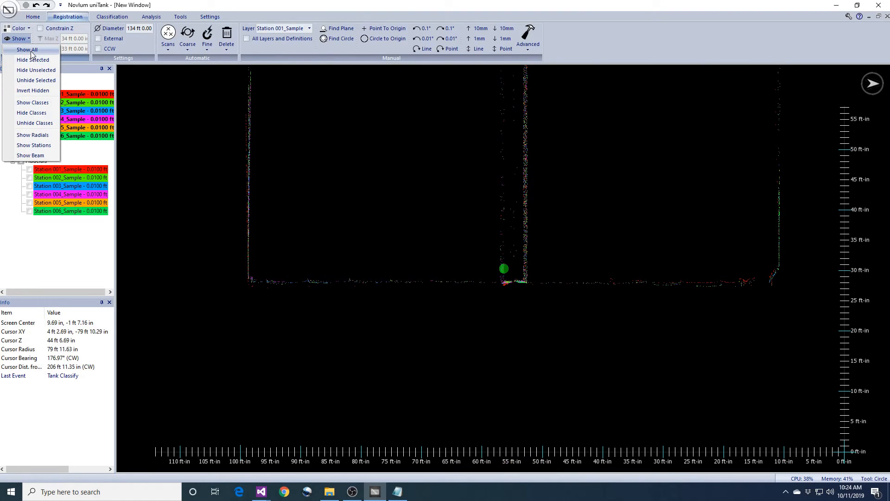
{"action": "left_click", "coordinate": [30, 49]}
{"action": "left_click", "coordinate": [452, 293]}
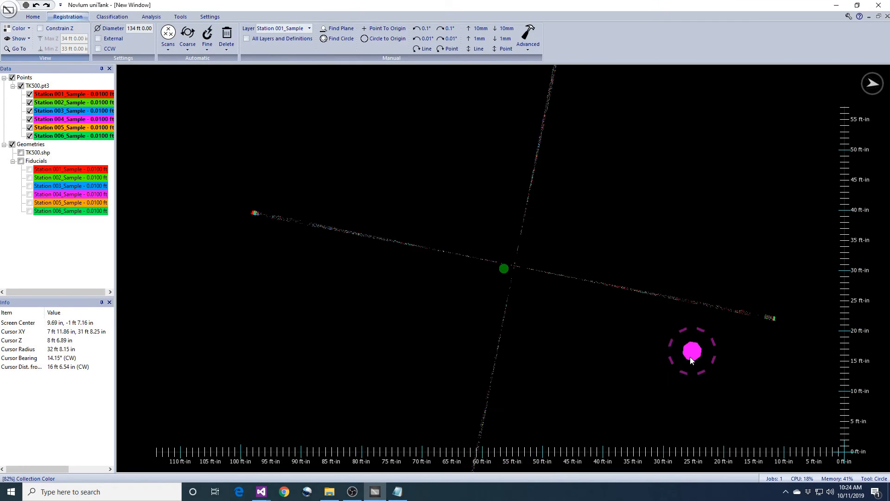
From above, draw a circle around the tank measuring 98 ft 8.26 in across.
{"action": "middle_click_drag", "start_coordinate": [701, 239], "coordinate": [686, 448]}
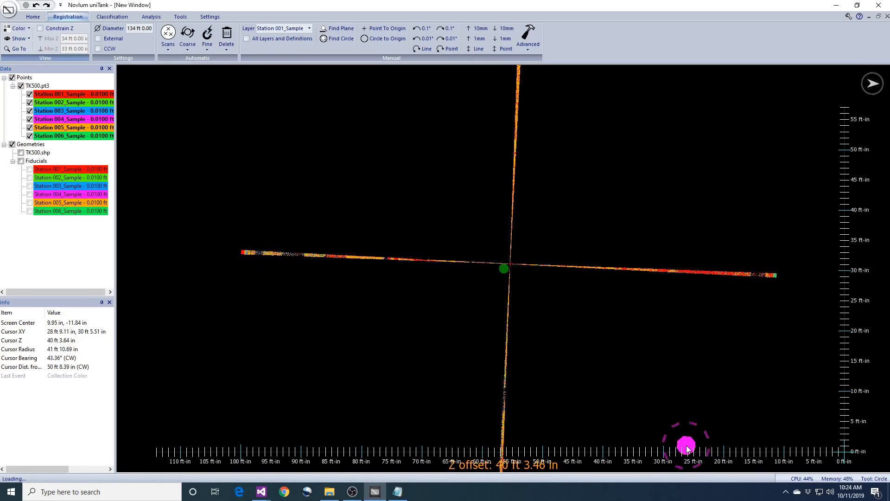
{"action": "scroll", "coordinate": [636, 335], "scroll_direction": "down", "scroll_amount": 3}
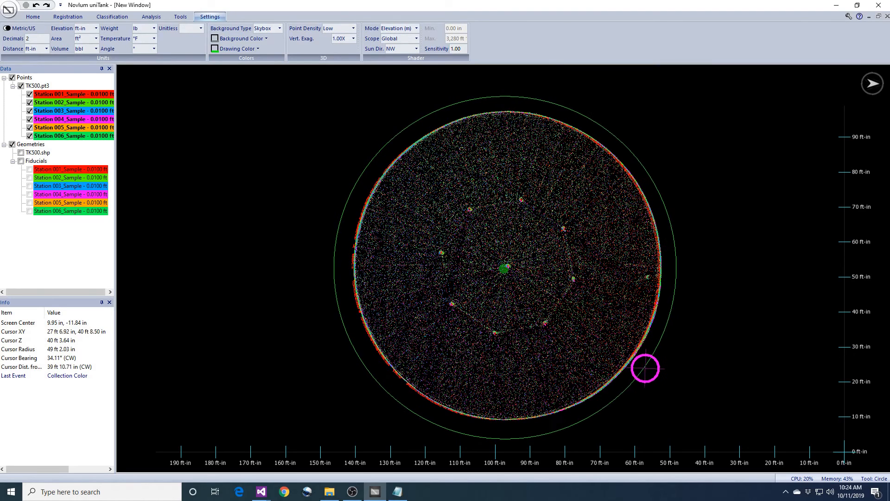
{"action": "left_click", "coordinate": [648, 366]}
{"action": "left_click", "coordinate": [112, 16]}
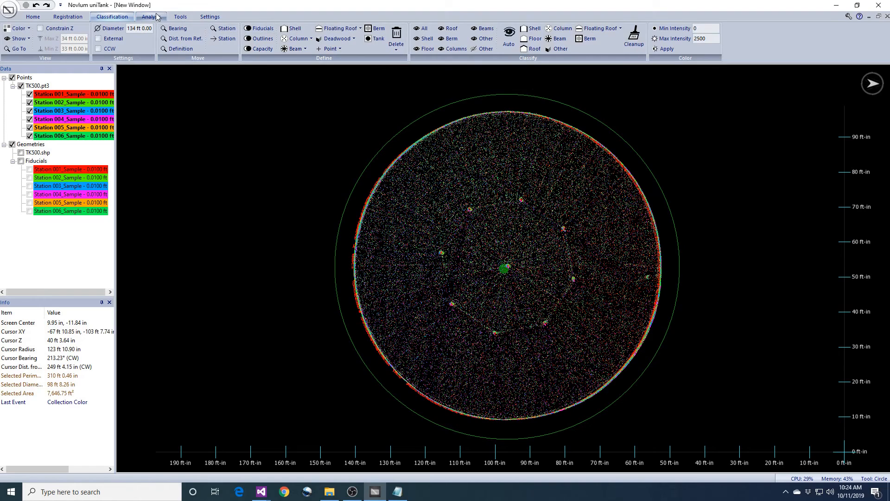
{"action": "left_click", "coordinate": [68, 16]}
{"action": "left_click", "coordinate": [207, 44]}
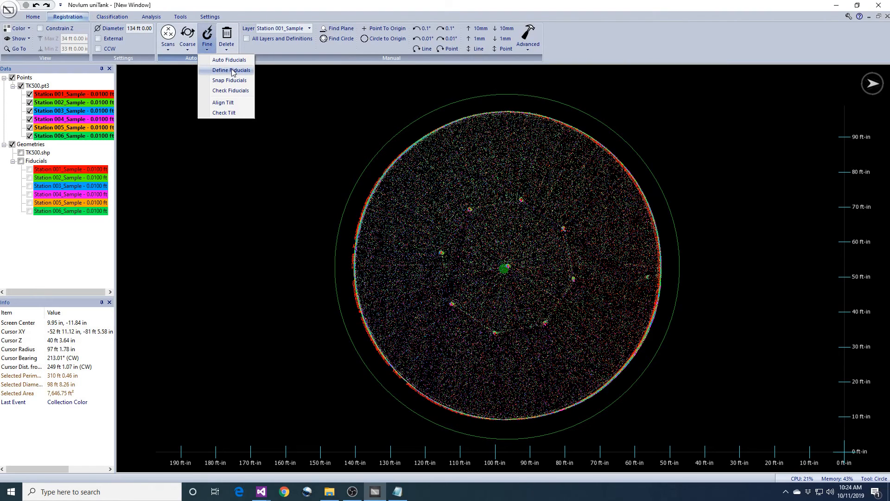
Auto-detect Surface fiducials on the station layers and show TK500.shp with its fiducial labels.
{"action": "left_click", "coordinate": [221, 73]}
{"action": "left_click", "coordinate": [452, 292]}
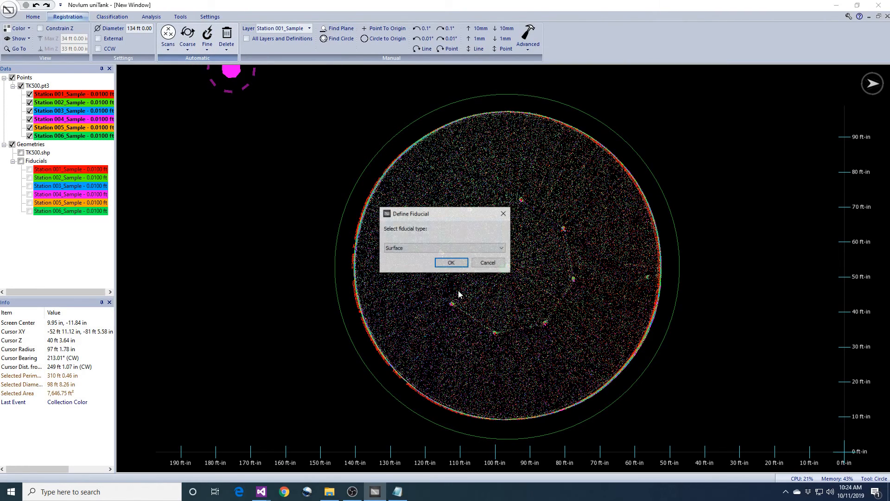
{"action": "left_click", "coordinate": [451, 264]}
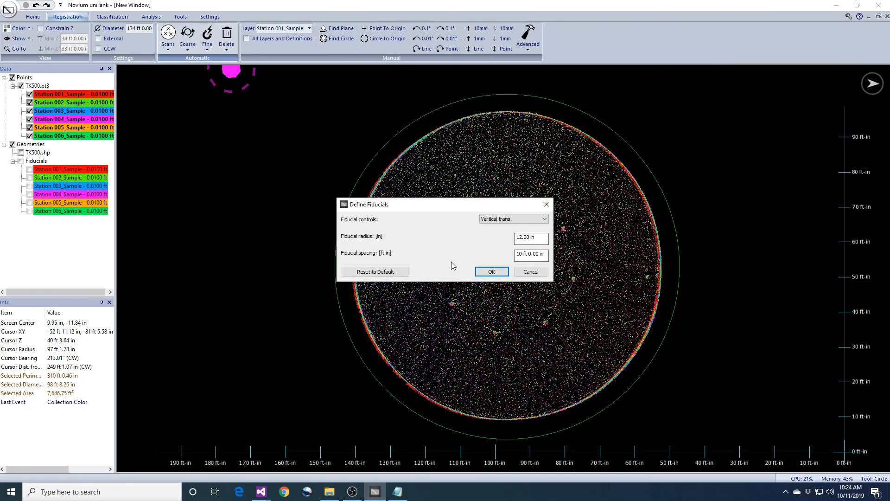
{"action": "left_click", "coordinate": [491, 271]}
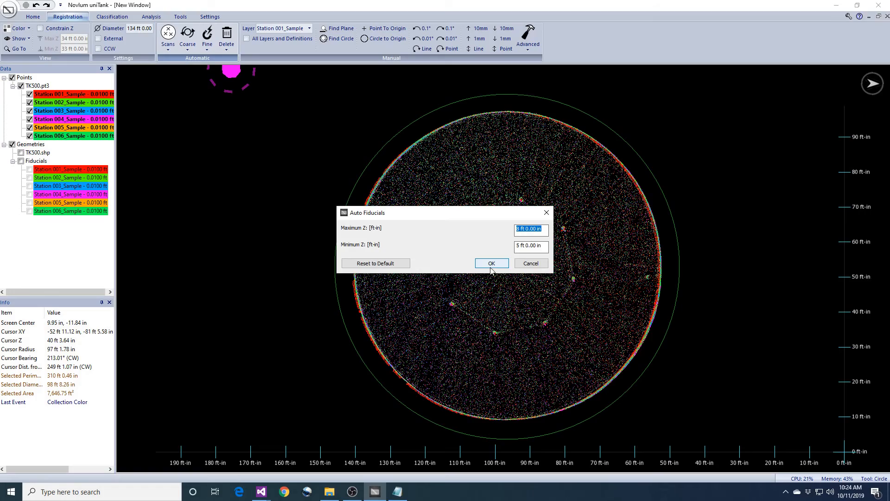
{"action": "key", "text": "Return"}
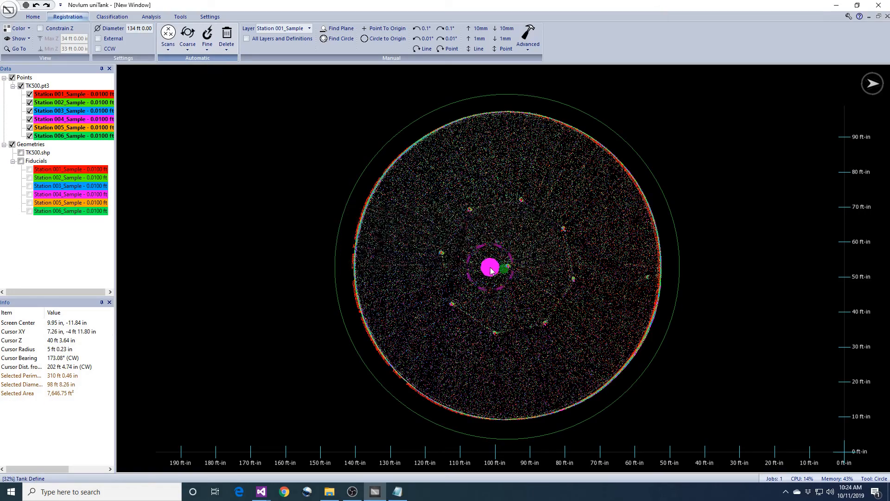
{"action": "left_click", "coordinate": [21, 152]}
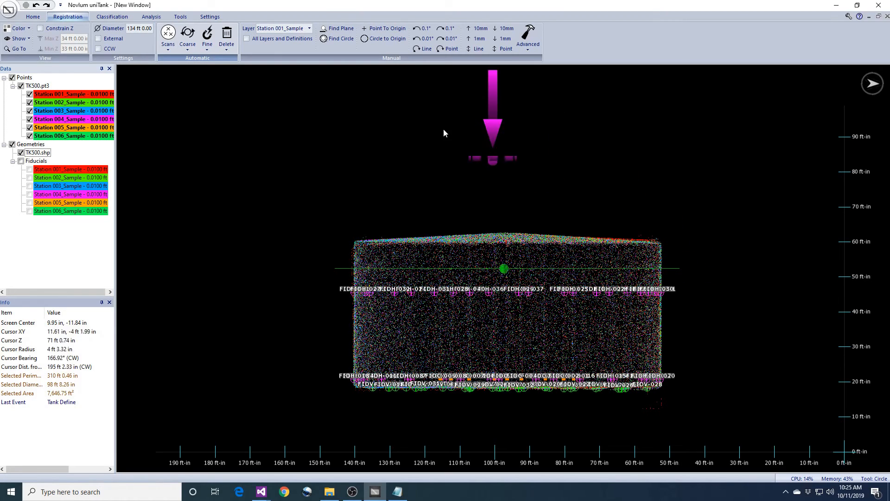
Snap stations 002–006 to the fiducials with translation, horizontal rotation and vertical tilt.
{"action": "left_click", "coordinate": [207, 39]}
{"action": "left_click", "coordinate": [223, 80]}
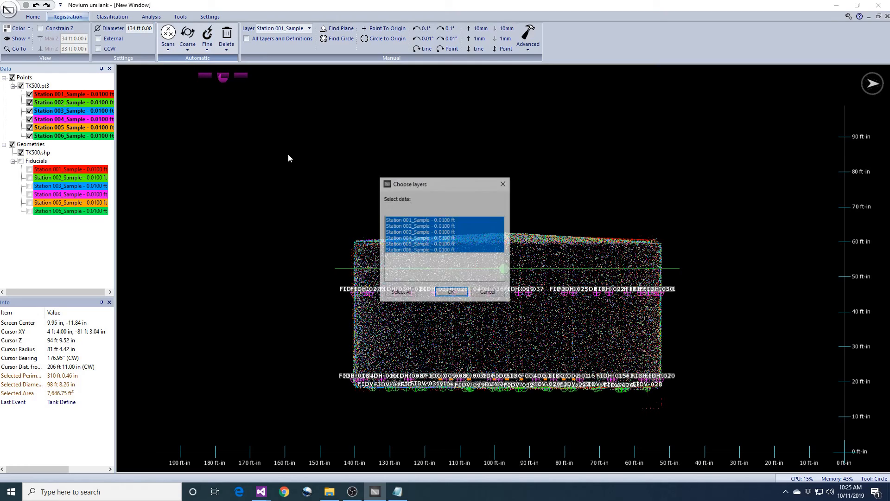
{"action": "left_click", "coordinate": [452, 292]}
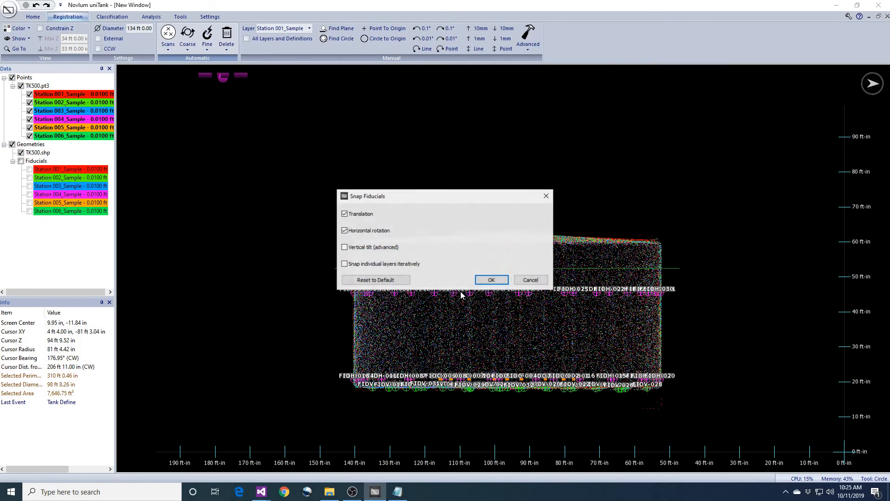
{"action": "left_click", "coordinate": [491, 280]}
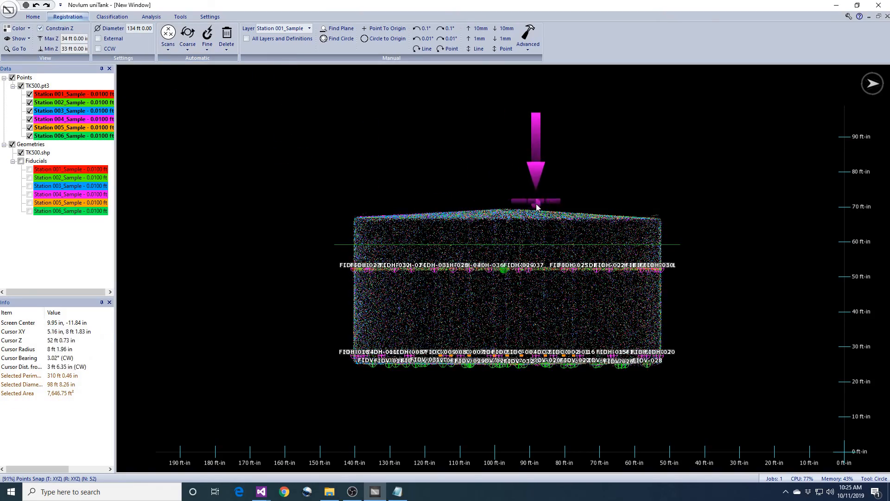
{"action": "middle_click_drag", "start_coordinate": [535, 207], "coordinate": [552, 314]}
{"action": "scroll", "coordinate": [602, 292], "scroll_direction": "up", "scroll_amount": 7}
{"action": "middle_click_drag", "start_coordinate": [621, 218], "coordinate": [498, 348]}
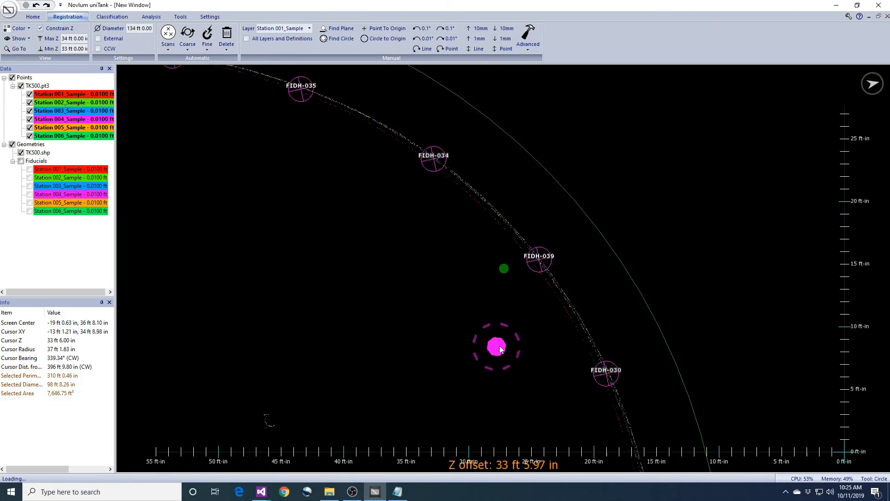
Orbit to a flattened oblique view of the tank ring to check the snap.
{"action": "scroll", "coordinate": [584, 333], "scroll_direction": "up", "scroll_amount": 3}
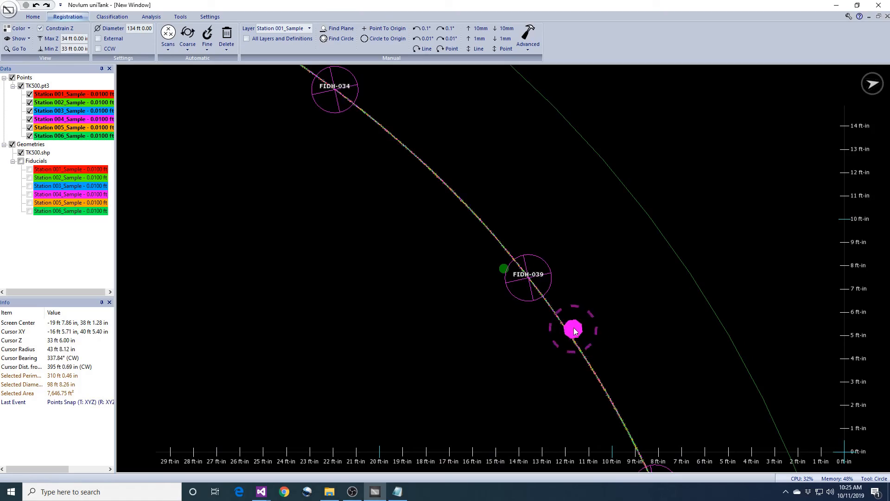
{"action": "middle_click_drag", "start_coordinate": [574, 331], "coordinate": [560, 275]}
{"action": "scroll", "coordinate": [559, 280], "scroll_direction": "down", "scroll_amount": 6}
{"action": "middle_click_drag", "start_coordinate": [301, 305], "coordinate": [496, 260]}
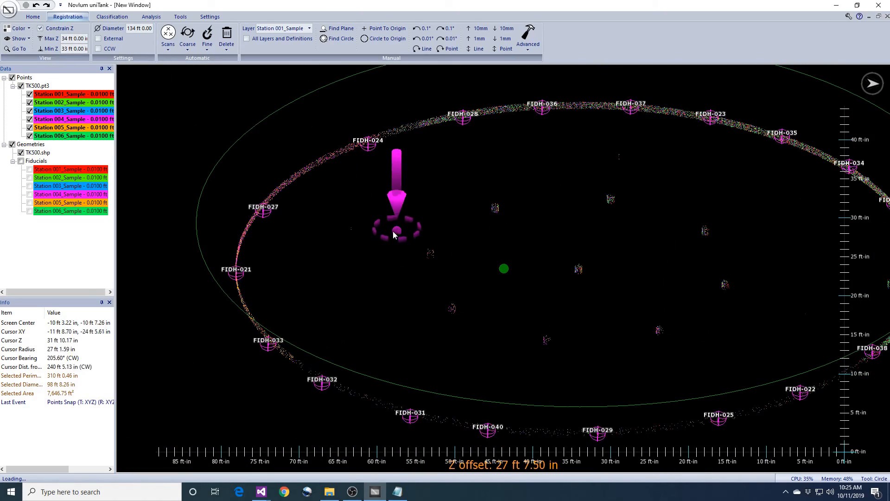
{"action": "middle_click_drag", "start_coordinate": [393, 232], "coordinate": [371, 234]}
{"action": "middle_click_drag", "start_coordinate": [422, 301], "coordinate": [419, 278]}
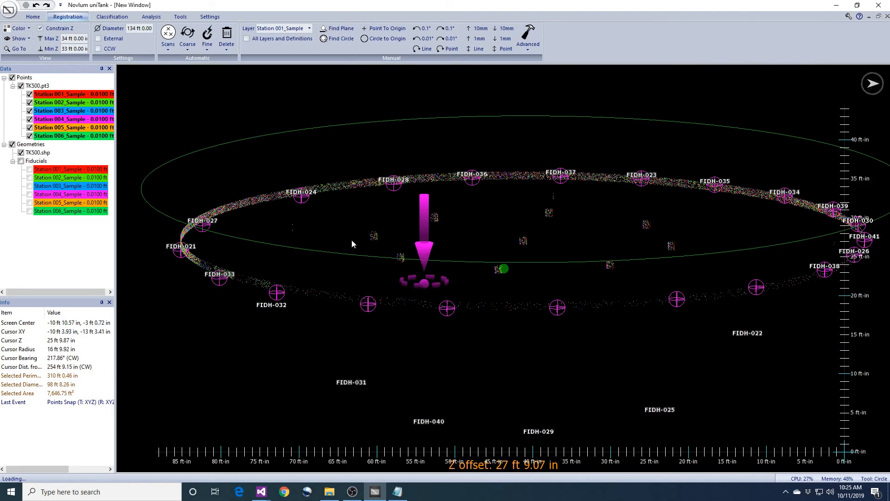
Show 0° and 90° radial slices, remove the Z constraint, and hide the geometry and fiducials.
{"action": "left_click", "coordinate": [13, 43]}
{"action": "left_click", "coordinate": [21, 136]}
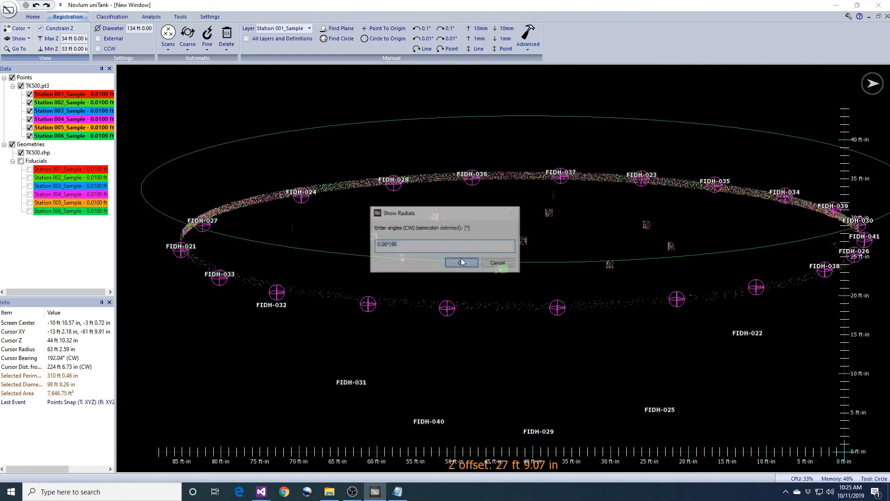
{"action": "left_click", "coordinate": [462, 263]}
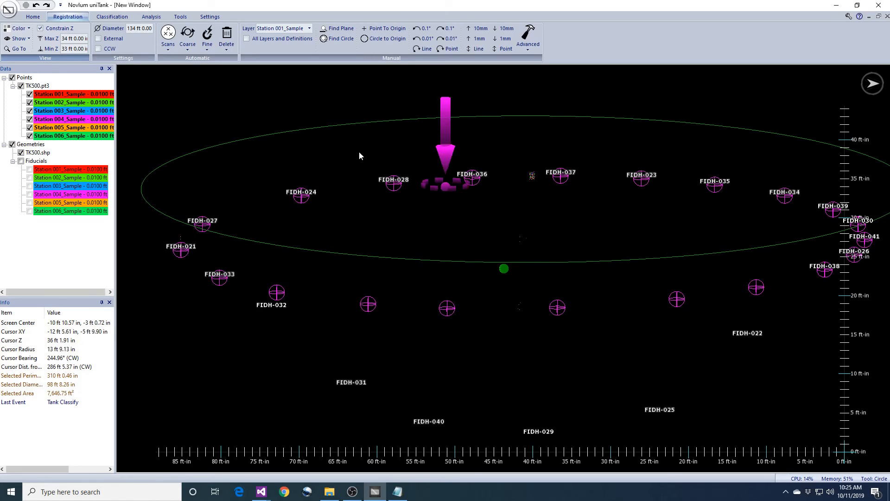
{"action": "left_click", "coordinate": [40, 28]}
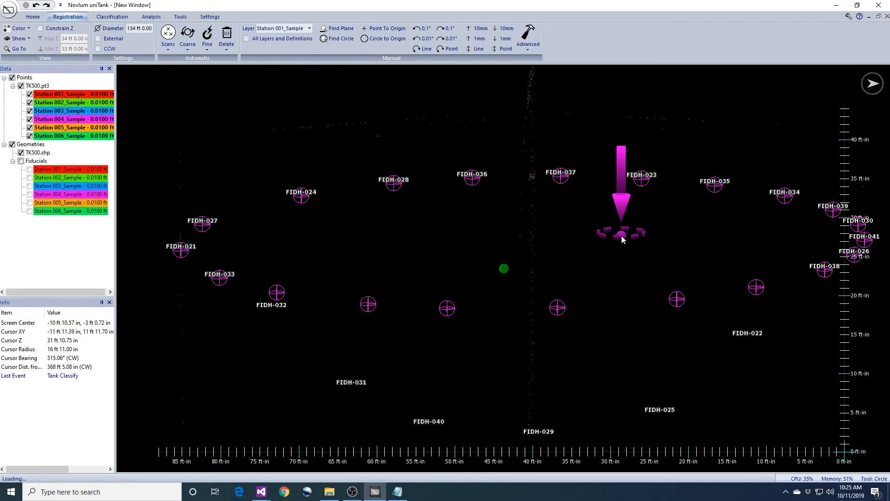
{"action": "left_click", "coordinate": [21, 161]}
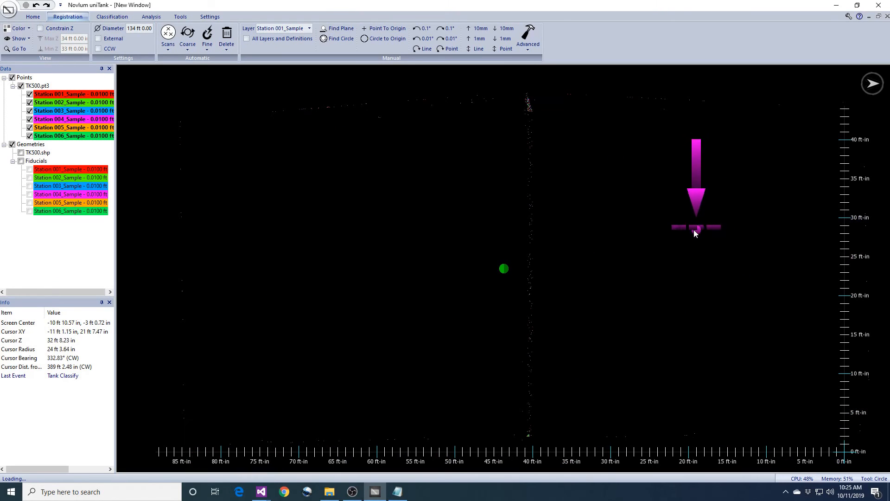
Set point density to Highest and inspect the radial profile's corner and centre apex.
{"action": "left_click", "coordinate": [210, 17]}
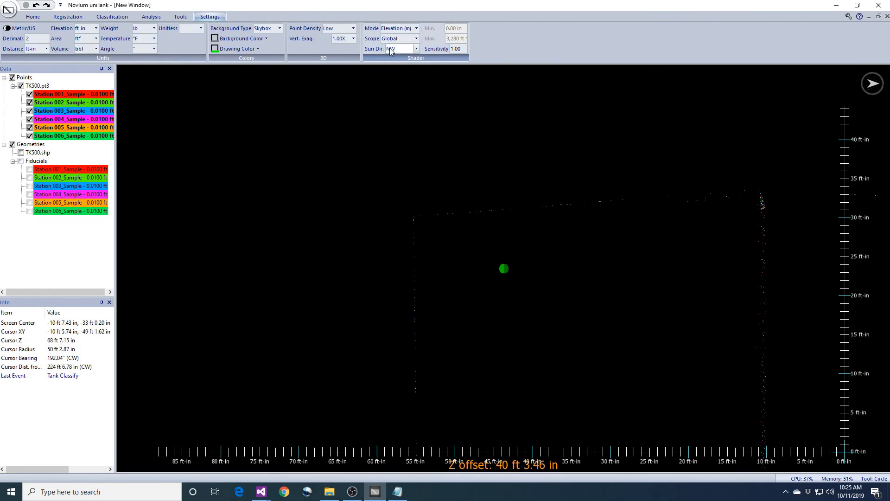
{"action": "left_click", "coordinate": [352, 28]}
{"action": "left_click", "coordinate": [338, 72]}
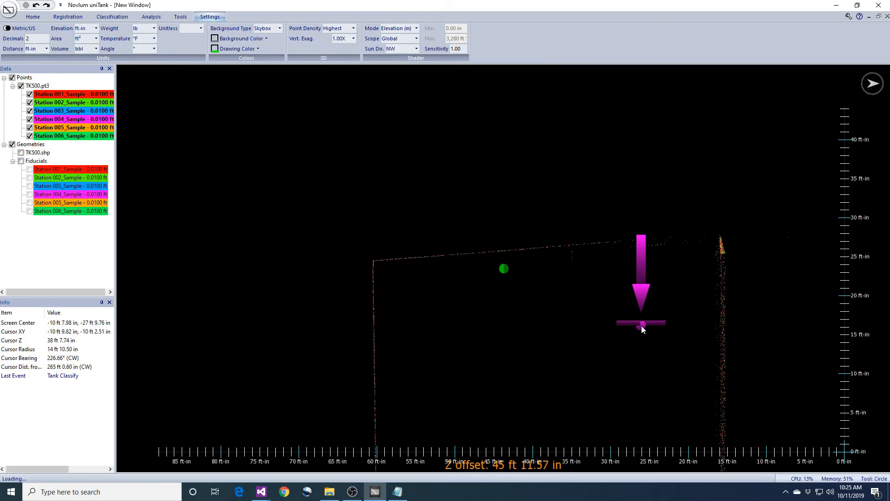
{"action": "scroll", "coordinate": [641, 329], "scroll_direction": "up", "scroll_amount": 7}
{"action": "middle_click_drag", "start_coordinate": [412, 332], "coordinate": [624, 360]}
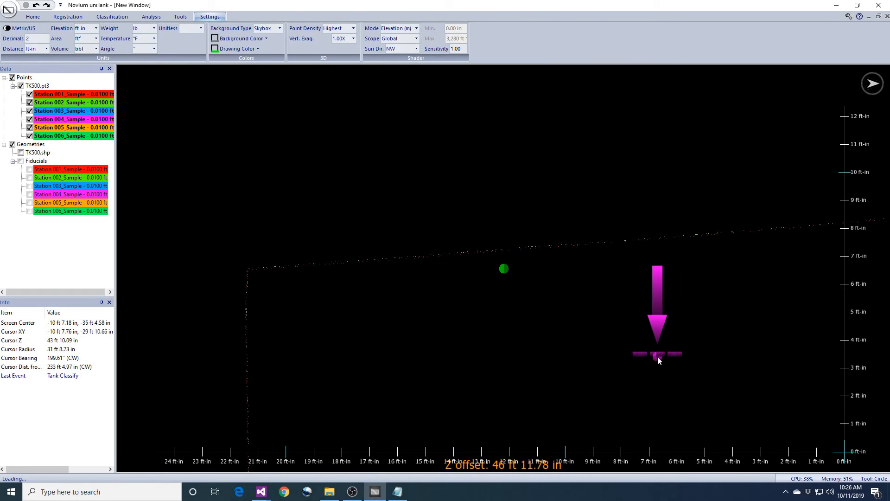
{"action": "mouse_move", "coordinate": [756, 353]}
{"action": "middle_mouse_down"}
{"action": "mouse_move", "coordinate": [445, 358]}
{"action": "mouse_move", "coordinate": [639, 350]}
{"action": "mouse_move", "coordinate": [546, 357]}
{"action": "middle_mouse_up"}
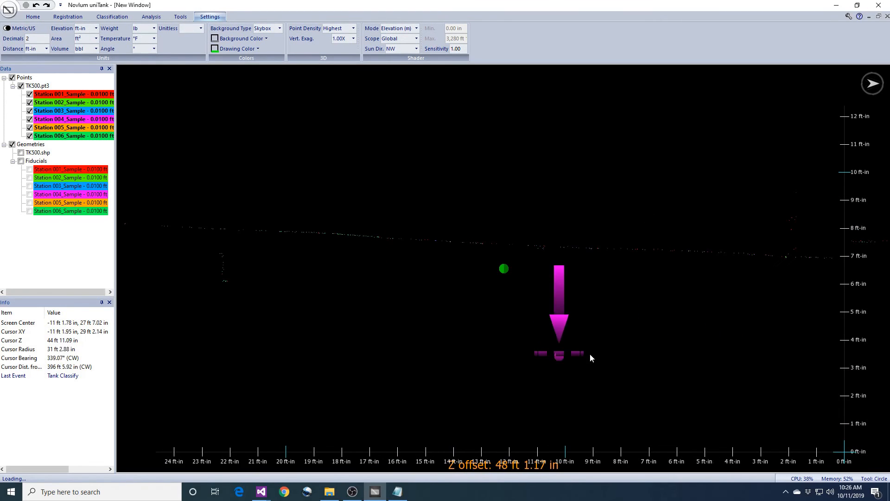
{"action": "scroll", "coordinate": [672, 339], "scroll_direction": "down", "scroll_amount": 4}
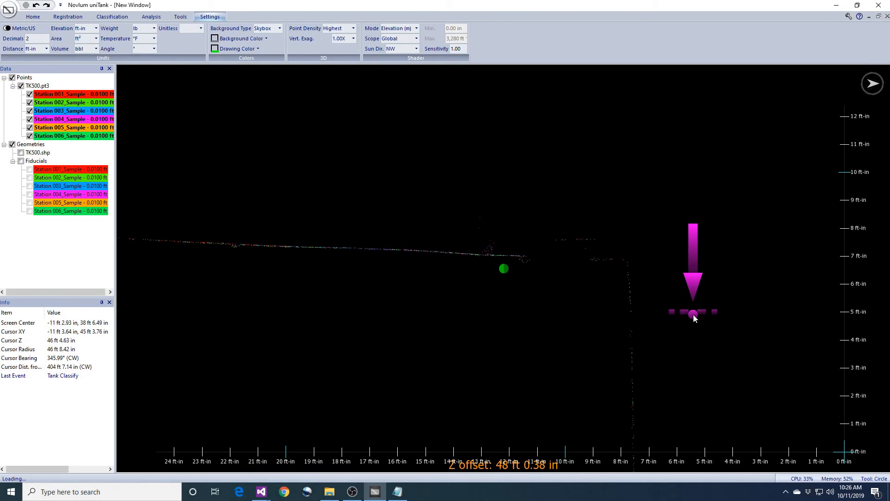
{"action": "scroll", "coordinate": [693, 313], "scroll_direction": "down", "scroll_amount": 2}
{"action": "middle_click_drag", "start_coordinate": [691, 313], "coordinate": [621, 306]}
{"action": "scroll", "coordinate": [617, 308], "scroll_direction": "down", "scroll_amount": 3}
{"action": "scroll", "coordinate": [664, 315], "scroll_direction": "up", "scroll_amount": 5}
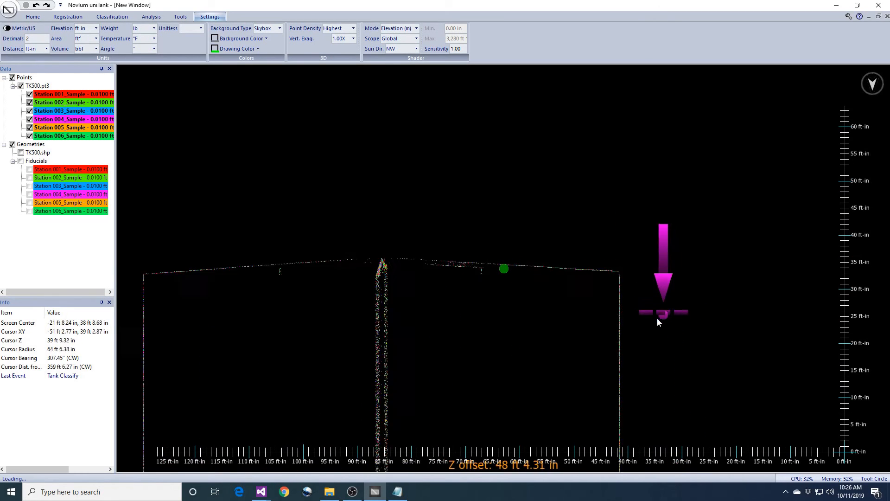
{"action": "middle_click_drag", "start_coordinate": [680, 314], "coordinate": [703, 317]}
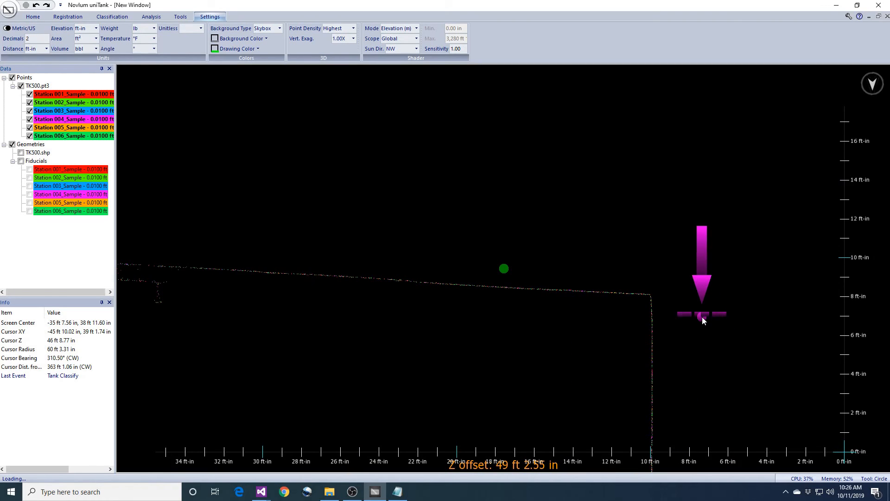
Centre the cross of radial slices in top view, then tilt into a 3-D view.
{"action": "key", "text": "t"}
{"action": "scroll", "coordinate": [702, 317], "scroll_direction": "down", "scroll_amount": 10}
{"action": "middle_click_drag", "start_coordinate": [625, 264], "coordinate": [640, 293]}
{"action": "scroll", "coordinate": [636, 295], "scroll_direction": "up", "scroll_amount": 5}
{"action": "middle_click_drag", "start_coordinate": [496, 322], "coordinate": [630, 288]}
{"action": "right_click_drag", "start_coordinate": [630, 288], "coordinate": [672, 212]}
{"action": "middle_click_drag", "start_coordinate": [627, 321], "coordinate": [642, 258]}
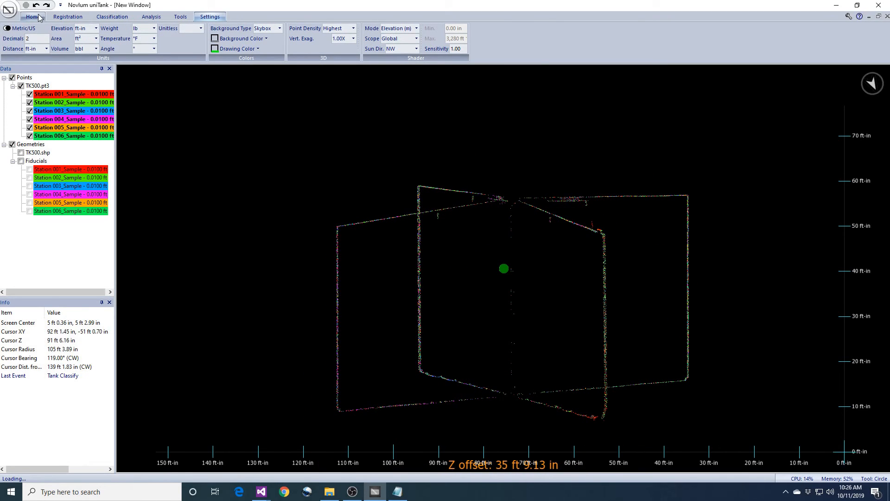
Colour the points by layer for all six stations.
{"action": "left_click", "coordinate": [63, 18]}
{"action": "left_click", "coordinate": [19, 39]}
{"action": "left_click", "coordinate": [27, 49]}
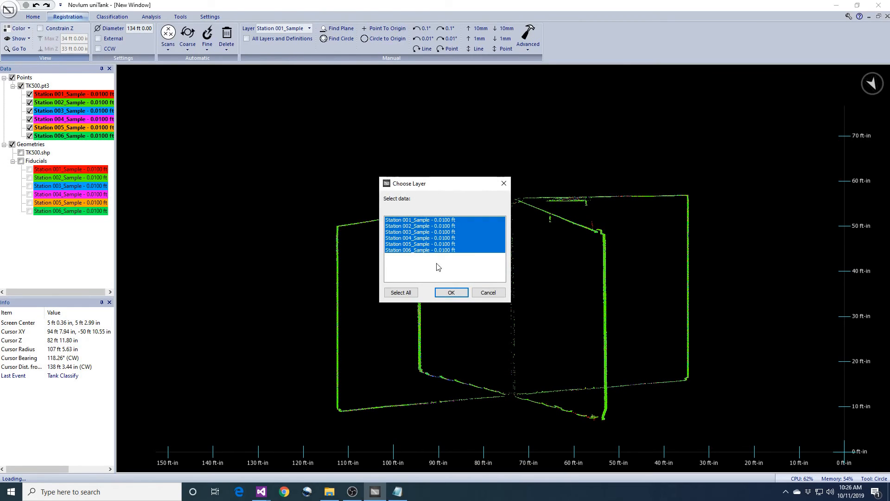
{"action": "left_click", "coordinate": [451, 293]}
Reduce the point density to Normal and recentre the tank view.
{"action": "left_click", "coordinate": [210, 16]}
{"action": "left_click", "coordinate": [353, 29]}
{"action": "left_click", "coordinate": [335, 50]}
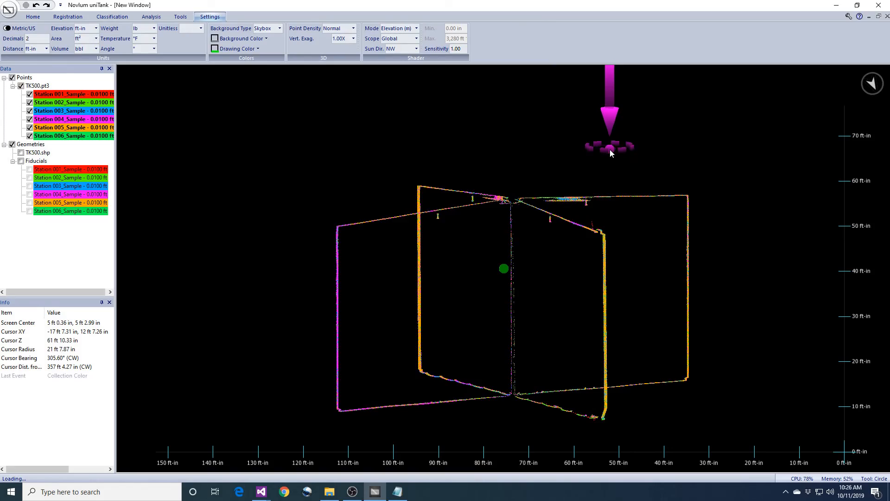
{"action": "middle_click_drag", "start_coordinate": [634, 214], "coordinate": [594, 196]}
Start Fine > Align Tilt from the registration tools.
{"action": "left_click", "coordinate": [67, 17]}
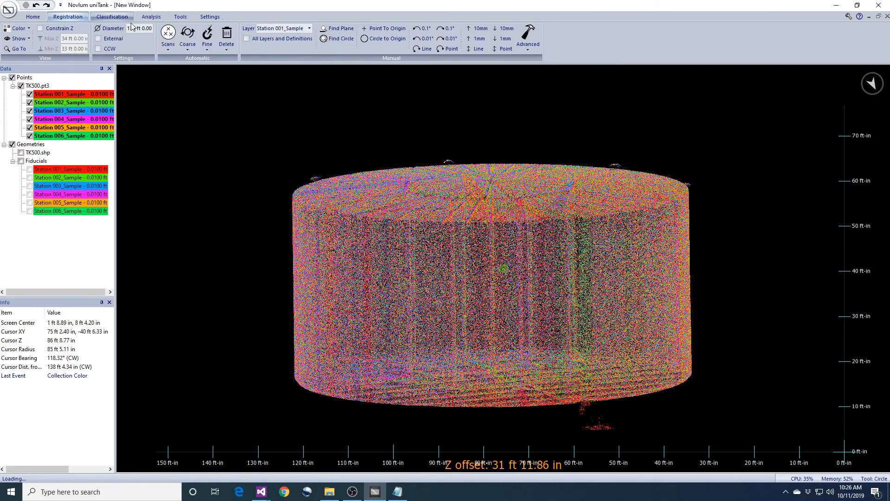
{"action": "left_click", "coordinate": [207, 44]}
{"action": "left_click", "coordinate": [223, 103]}
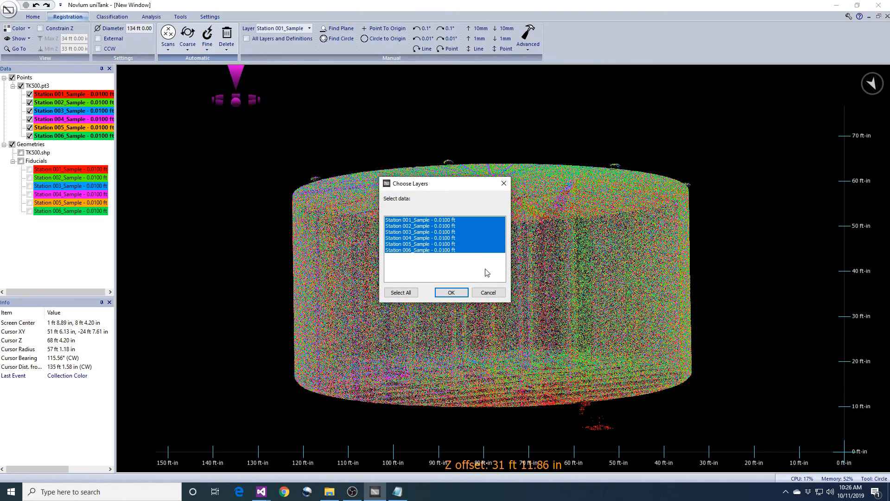
Choose all six stations for tilt alignment, averaging the scans' tilt to plumb.
{"action": "left_click", "coordinate": [452, 293]}
{"action": "left_click", "coordinate": [497, 247]}
{"action": "left_click", "coordinate": [499, 253]}
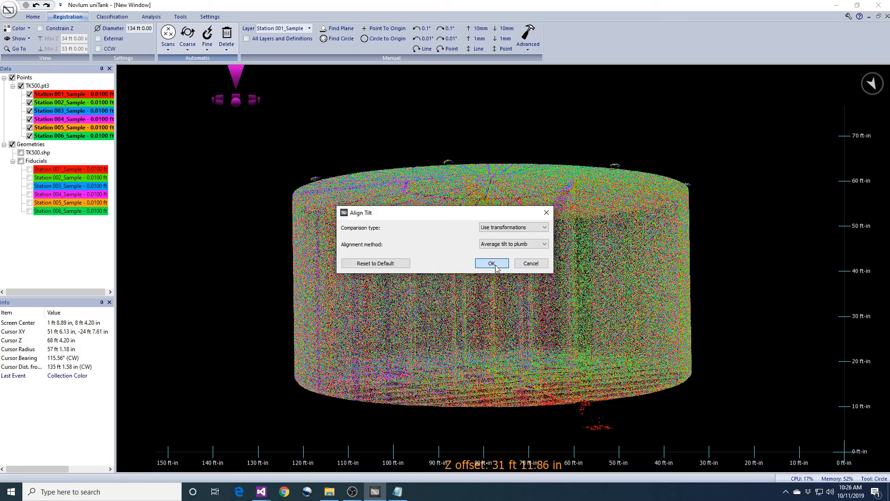
{"action": "left_click", "coordinate": [492, 264]}
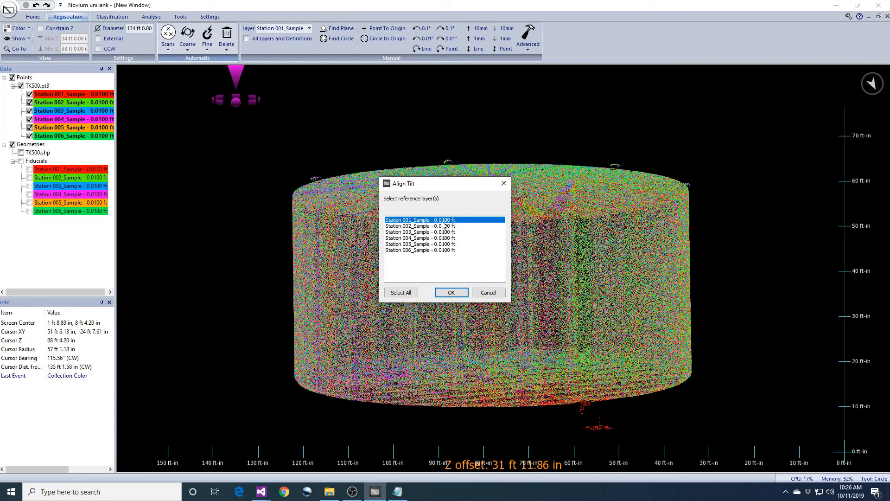
Use all six stations as references, run the alignment, and accept rotations up to 0.974°.
{"action": "left_click_drag", "start_coordinate": [442, 222], "coordinate": [452, 258]}
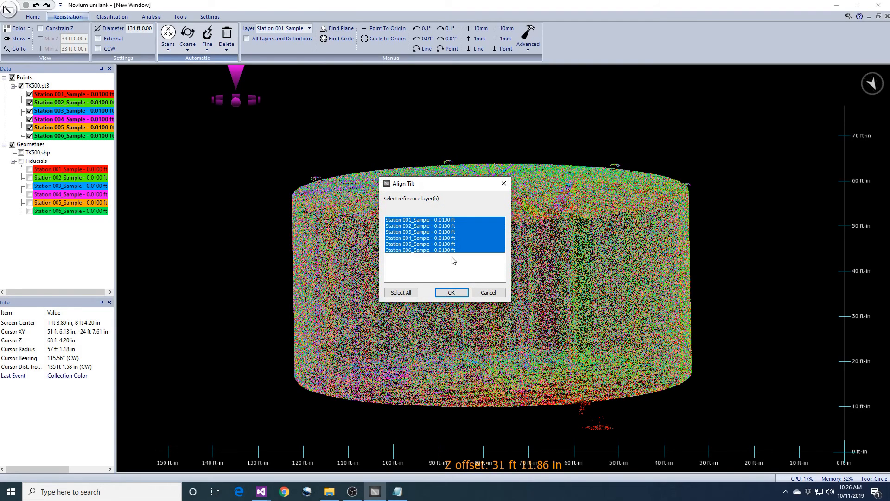
{"action": "left_click", "coordinate": [451, 292]}
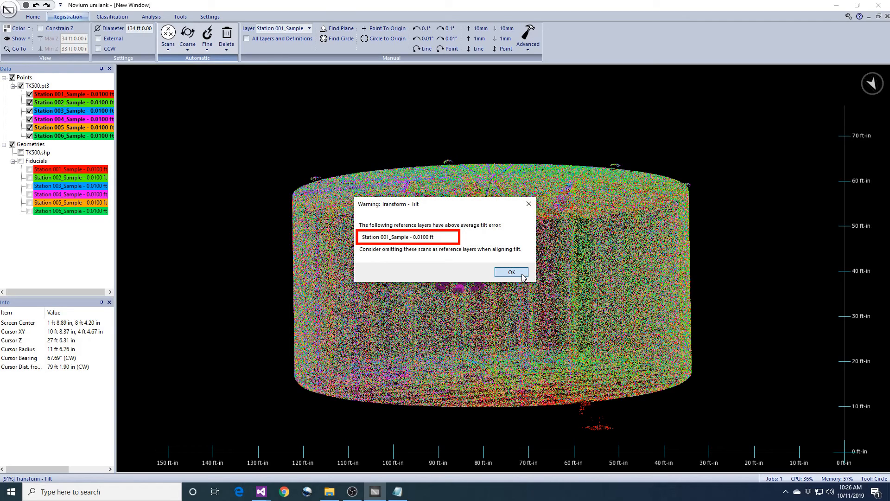
{"action": "left_click", "coordinate": [523, 276]}
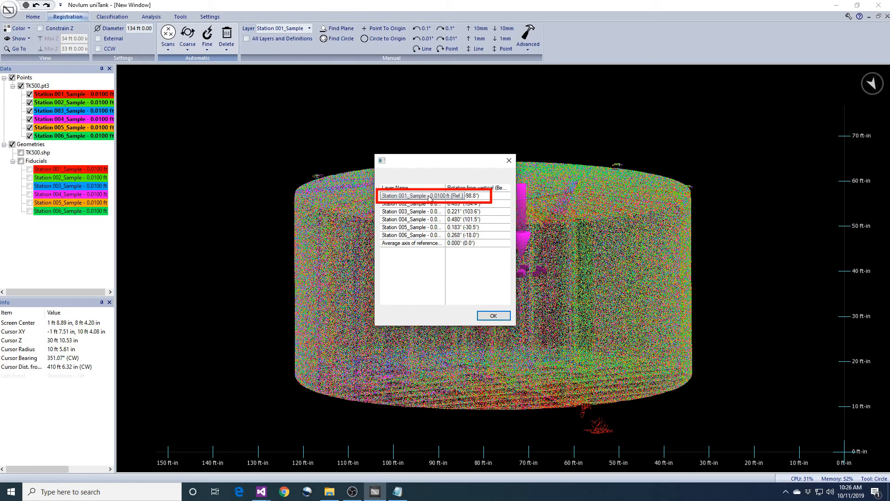
{"action": "left_click", "coordinate": [501, 317]}
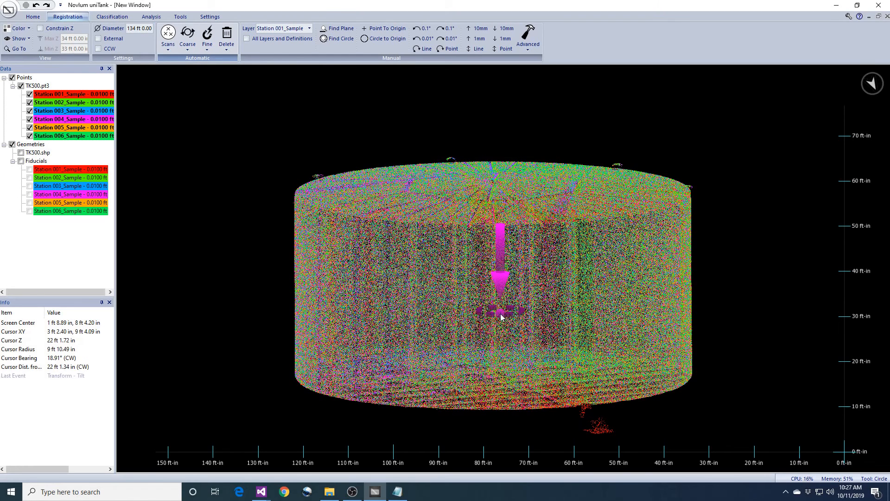
Rerun Align Tilt with Stations 002–006 as references, leaving Station 001 at 1.169° from vertical.
{"action": "left_click", "coordinate": [203, 53]}
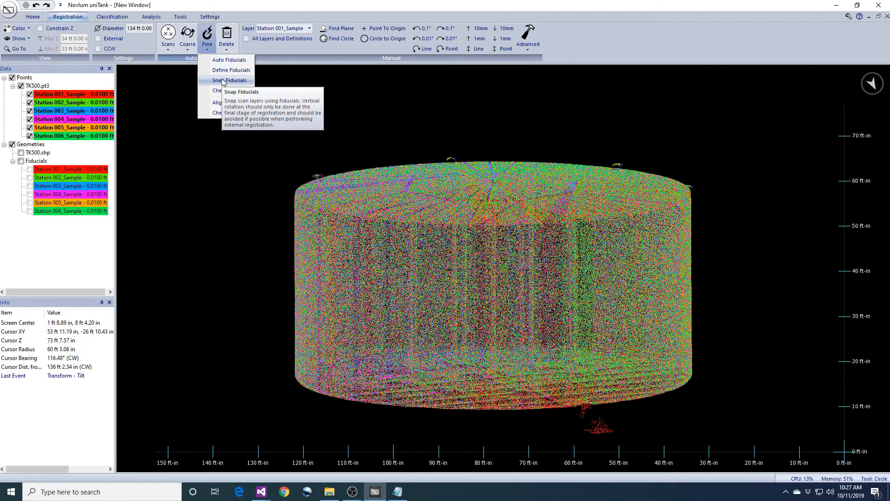
{"action": "left_click", "coordinate": [225, 103]}
{"action": "left_click", "coordinate": [466, 295]}
{"action": "left_click", "coordinate": [492, 263]}
{"action": "left_click_drag", "start_coordinate": [440, 227], "coordinate": [440, 258]}
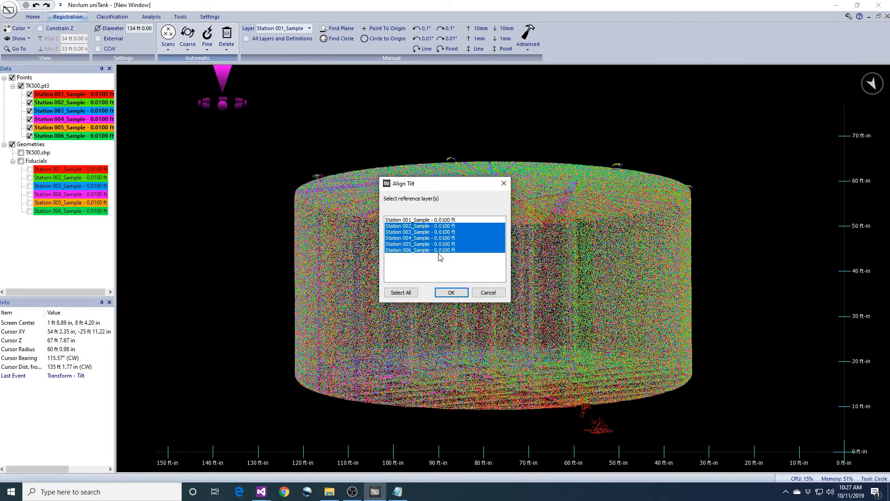
{"action": "left_click", "coordinate": [451, 293]}
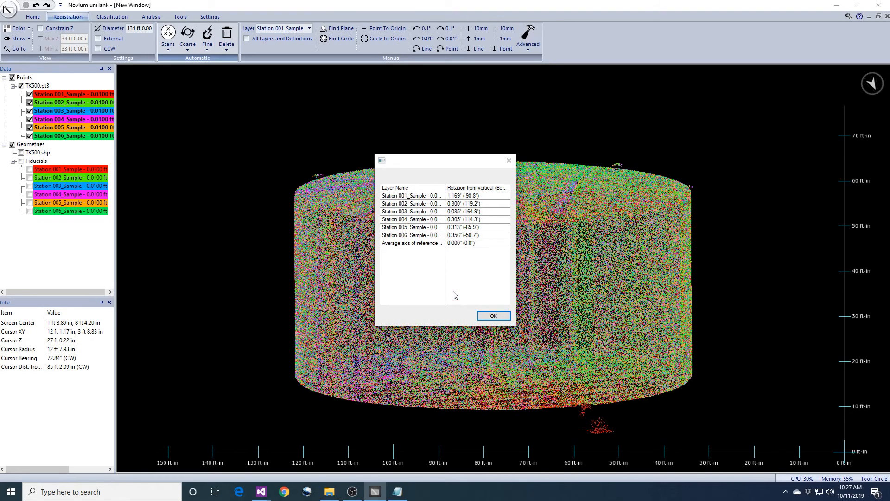
{"action": "left_click", "coordinate": [494, 316]}
{"action": "left_click_drag", "start_coordinate": [499, 321], "coordinate": [565, 331]}
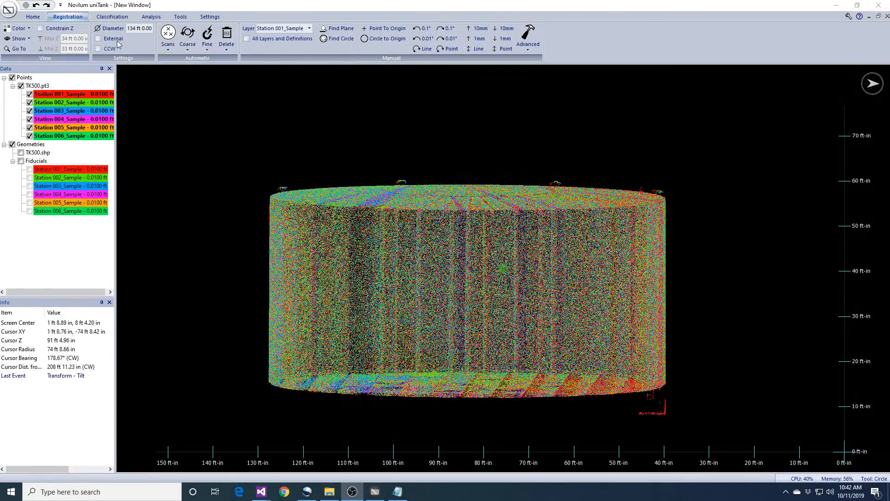
Run Check Tilt on Stations 002–006 with transformations, writing results to Tilt.txt.
{"action": "left_click", "coordinate": [207, 49]}
{"action": "left_click", "coordinate": [221, 114]}
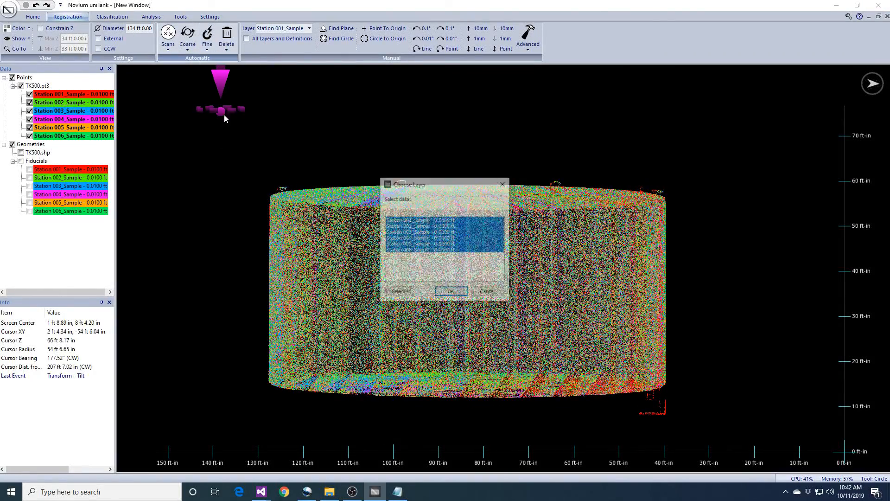
{"action": "left_click_drag", "start_coordinate": [439, 226], "coordinate": [438, 260]}
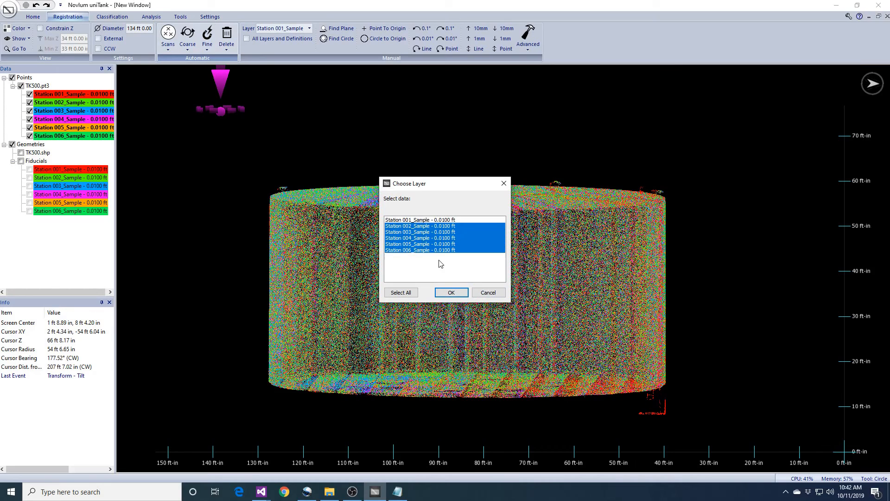
{"action": "left_click", "coordinate": [449, 293]}
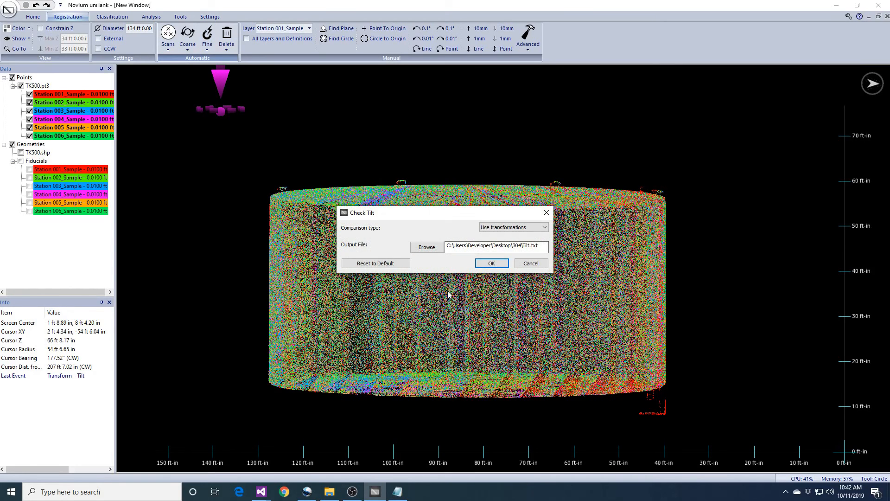
{"action": "left_click", "coordinate": [491, 263]}
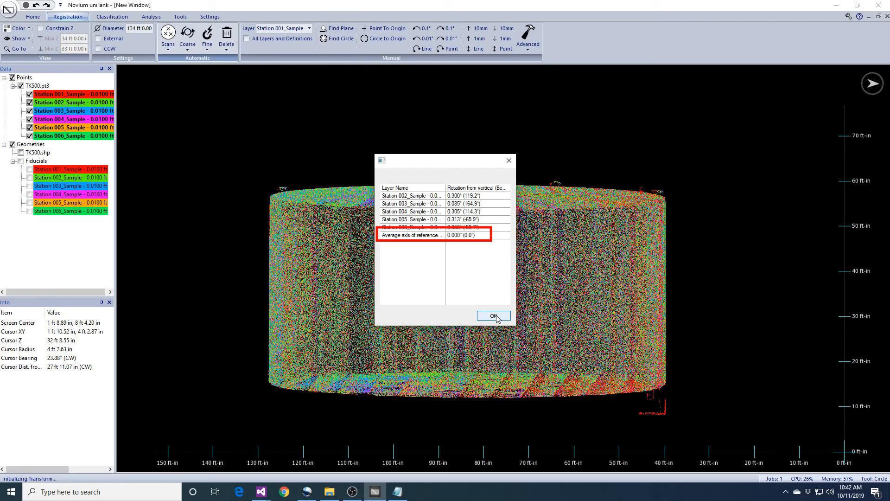
{"action": "left_click", "coordinate": [494, 316]}
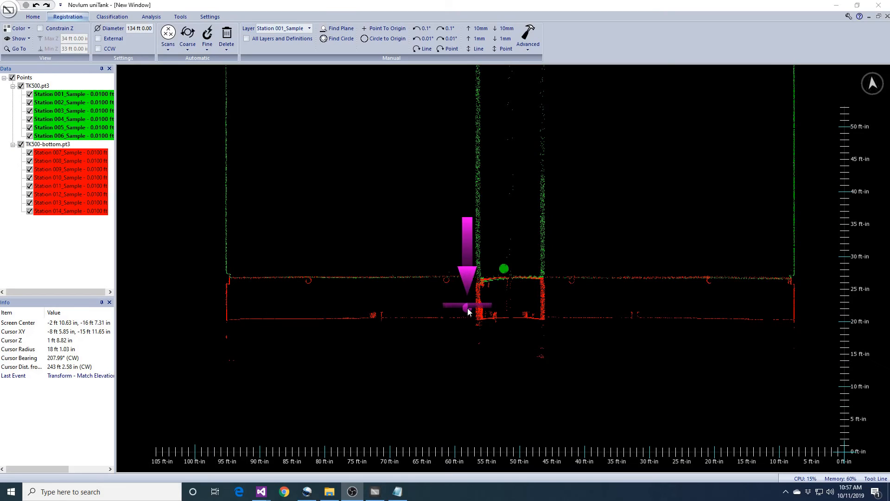
Pan along the floor profile in section view to inspect the dense and red columns.
{"action": "left_click_drag", "start_coordinate": [406, 309], "coordinate": [473, 312]}
{"action": "scroll", "coordinate": [554, 306], "scroll_direction": "up", "scroll_amount": 8}
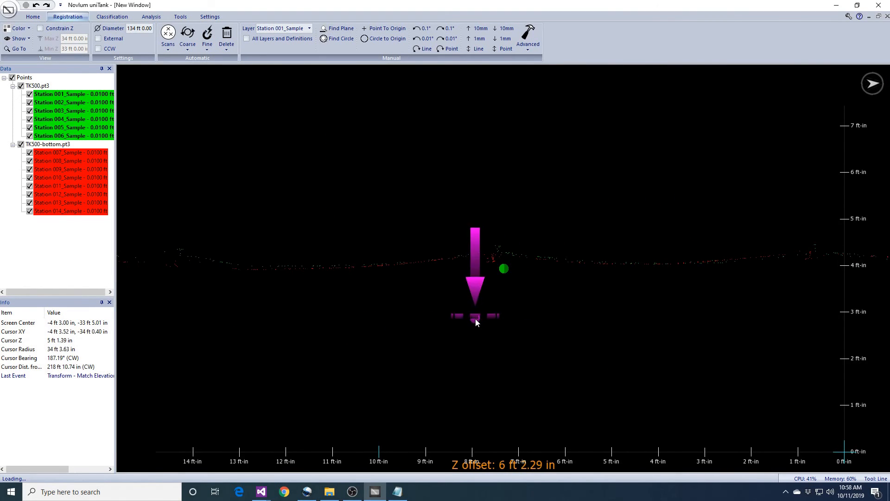
{"action": "left_click", "coordinate": [198, 18]}
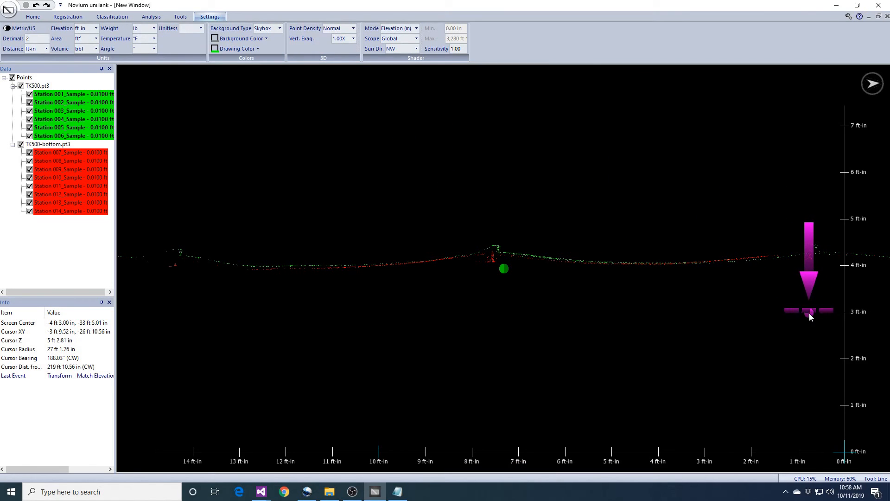
{"action": "middle_click_drag", "start_coordinate": [441, 332], "coordinate": [601, 333]}
{"action": "middle_click_drag", "start_coordinate": [784, 332], "coordinate": [455, 337]}
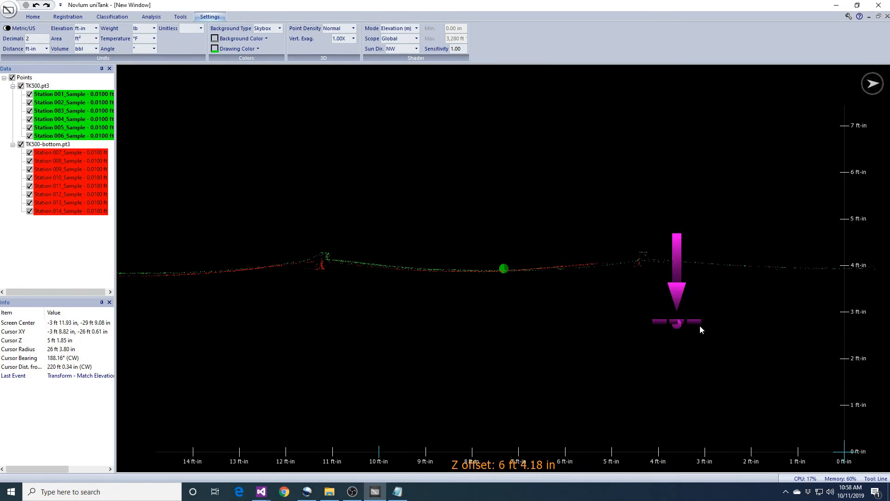
{"action": "middle_click_drag", "start_coordinate": [783, 331], "coordinate": [492, 332]}
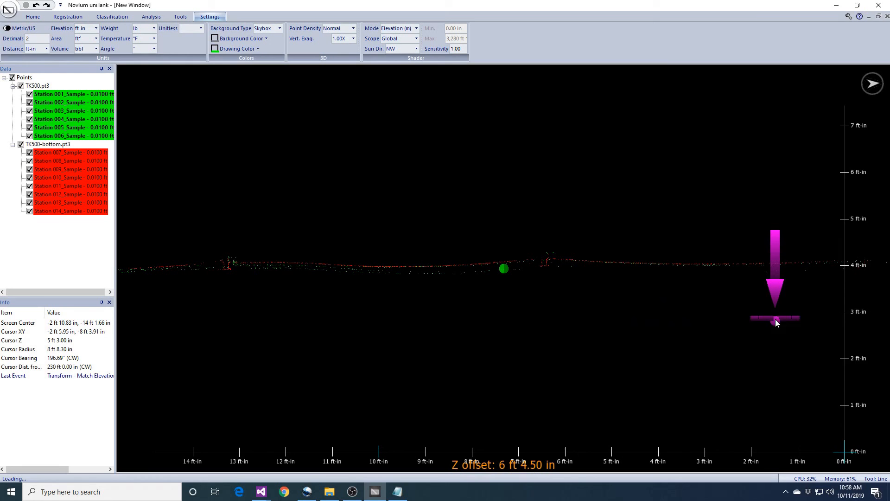
{"action": "middle_click_drag", "start_coordinate": [811, 320], "coordinate": [490, 324]}
{"action": "middle_click_drag", "start_coordinate": [765, 317], "coordinate": [519, 304]}
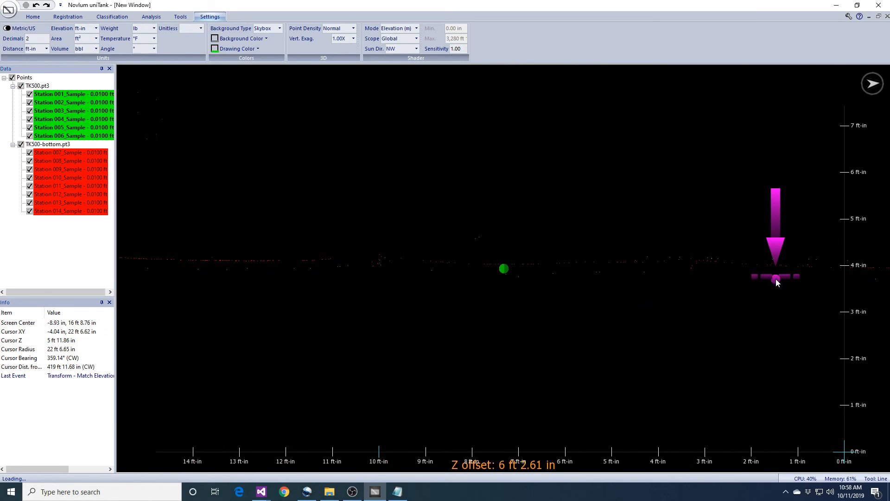
{"action": "middle_click_drag", "start_coordinate": [811, 283], "coordinate": [642, 294]}
{"action": "middle_click_drag", "start_coordinate": [812, 306], "coordinate": [674, 294]}
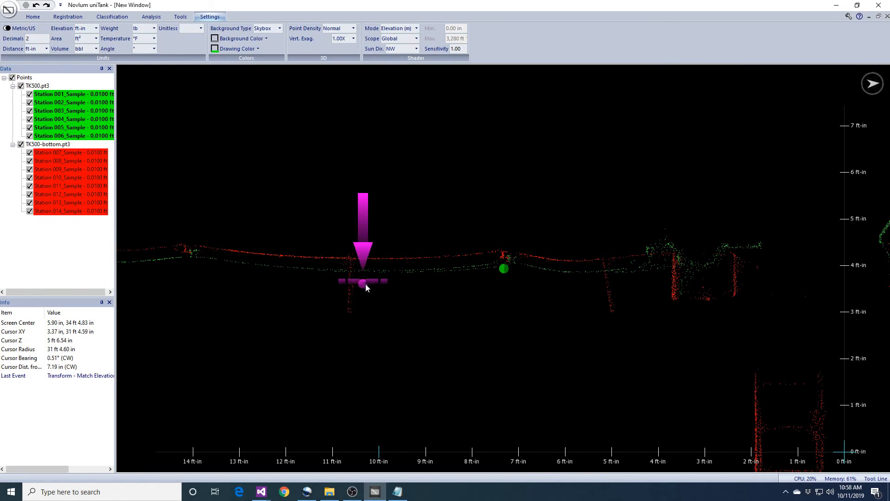
{"action": "middle_click_drag", "start_coordinate": [343, 280], "coordinate": [369, 281]}
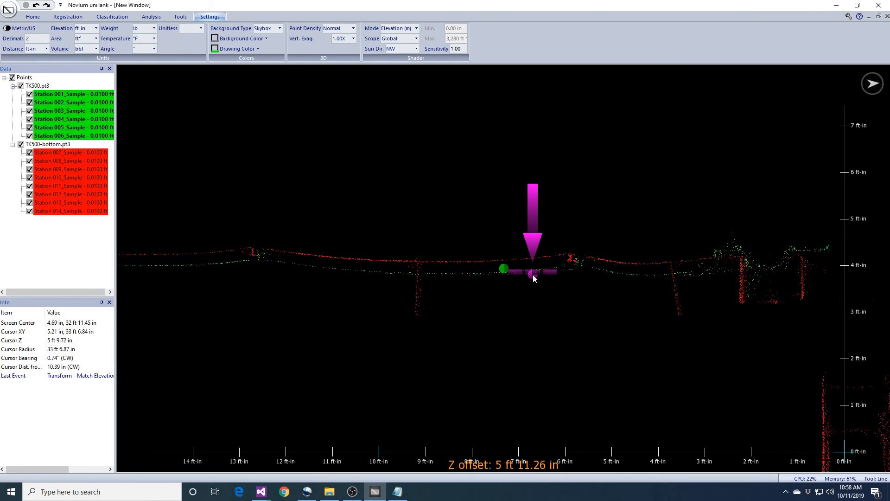
Show only points between 5 and 8 ft high and pick a point on the floor strip.
{"action": "left_click", "coordinate": [67, 17]}
{"action": "left_click", "coordinate": [40, 28]}
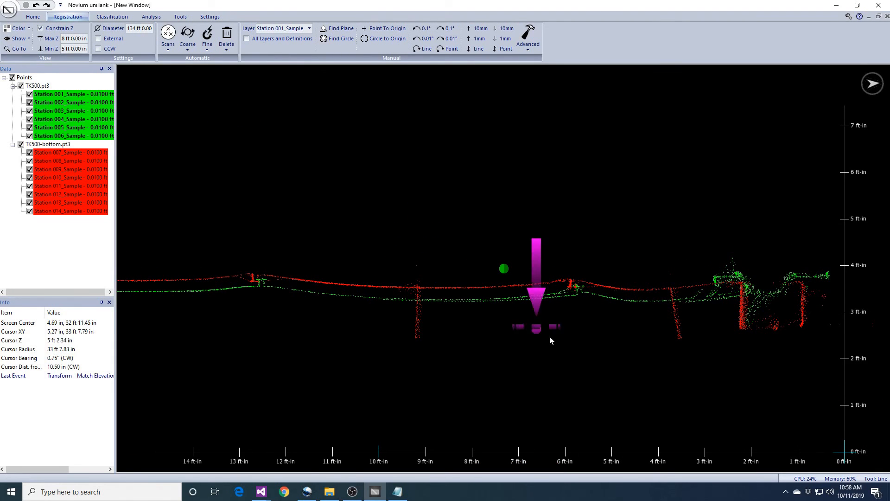
{"action": "scroll", "coordinate": [571, 345], "scroll_direction": "up", "scroll_amount": 5}
{"action": "middle_click_drag", "start_coordinate": [571, 346], "coordinate": [587, 296]}
{"action": "key", "text": "space"}
{"action": "middle_click_drag", "start_coordinate": [595, 239], "coordinate": [599, 281]}
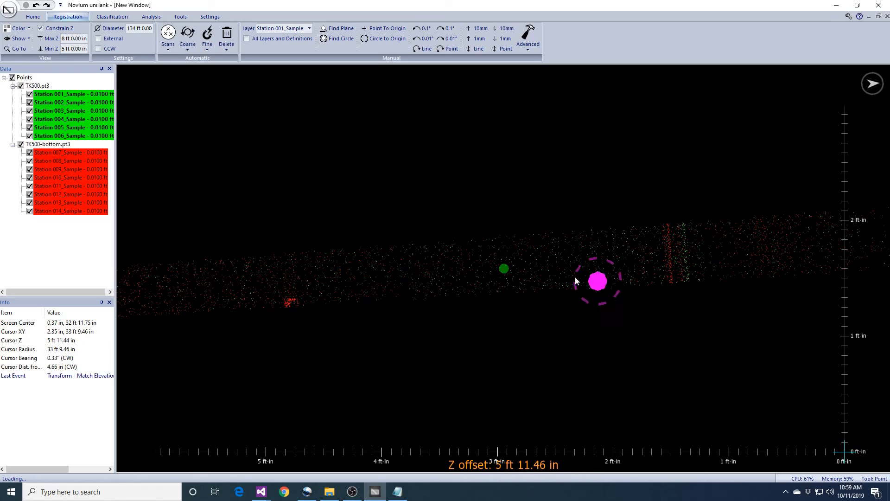
{"action": "left_click", "coordinate": [520, 265]}
Switch between plan and side profiles, panning and rotating to level the floor strip.
{"action": "key", "text": "space"}
{"action": "scroll", "coordinate": [582, 348], "scroll_direction": "down", "scroll_amount": 8}
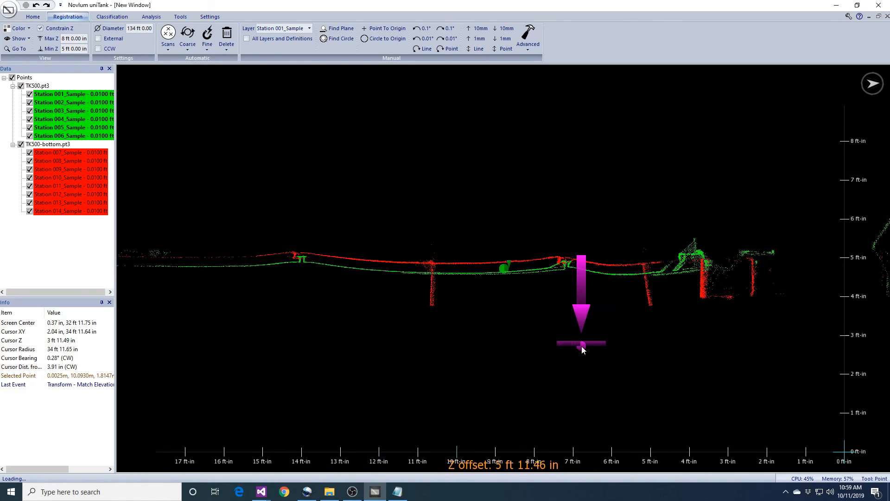
{"action": "key", "text": "space"}
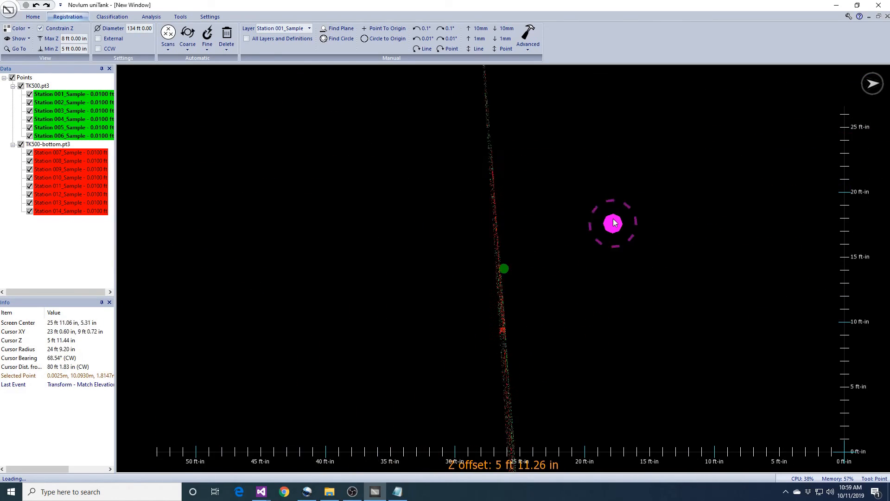
{"action": "middle_click_drag", "start_coordinate": [621, 173], "coordinate": [612, 161]}
{"action": "mouse_move", "coordinate": [569, 370]}
{"action": "right_mouse_down"}
{"action": "mouse_move", "coordinate": [657, 380]}
{"action": "mouse_move", "coordinate": [603, 316]}
{"action": "mouse_move", "coordinate": [588, 340]}
{"action": "mouse_move", "coordinate": [523, 294]}
{"action": "right_mouse_up"}
{"action": "scroll", "coordinate": [653, 387], "scroll_direction": "up", "scroll_amount": 4}
{"action": "scroll", "coordinate": [638, 374], "scroll_direction": "up", "scroll_amount": 8}
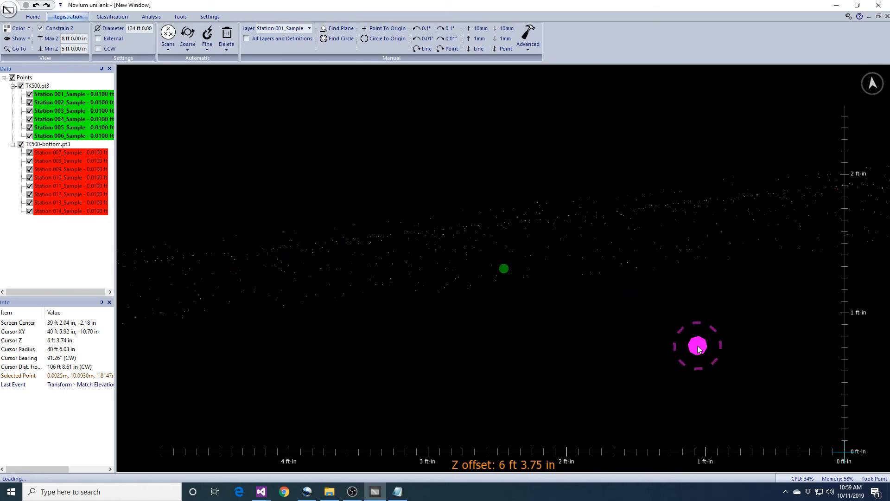
{"action": "right_click_drag", "start_coordinate": [696, 347], "coordinate": [677, 348]}
{"action": "scroll", "coordinate": [678, 350], "scroll_direction": "down", "scroll_amount": 11}
{"action": "middle_click_drag", "start_coordinate": [455, 330], "coordinate": [698, 285]}
{"action": "middle_click_drag", "start_coordinate": [557, 329], "coordinate": [547, 235]}
{"action": "right_click_drag", "start_coordinate": [546, 234], "coordinate": [627, 266]}
{"action": "scroll", "coordinate": [624, 278], "scroll_direction": "up", "scroll_amount": 6}
Toggle between top-down and side views along the floor strip, then begin orbiting the cloud.
{"action": "middle_click", "coordinate": [549, 297]}
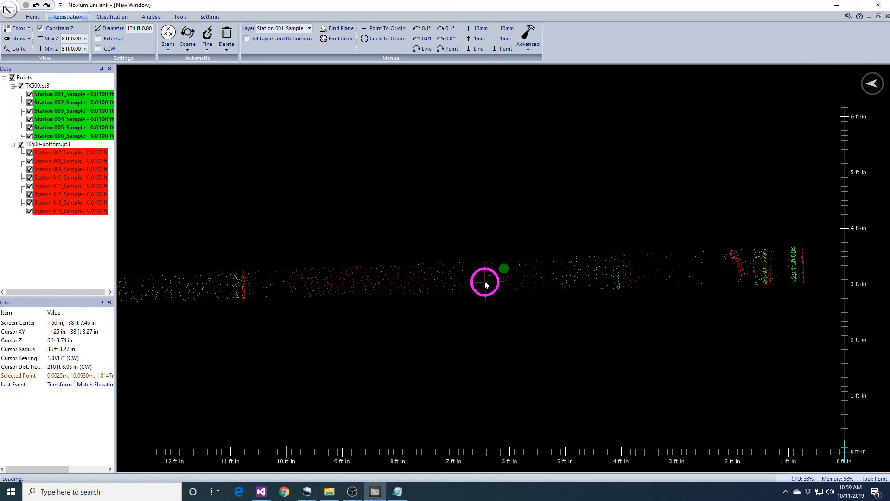
{"action": "middle_click", "coordinate": [574, 324]}
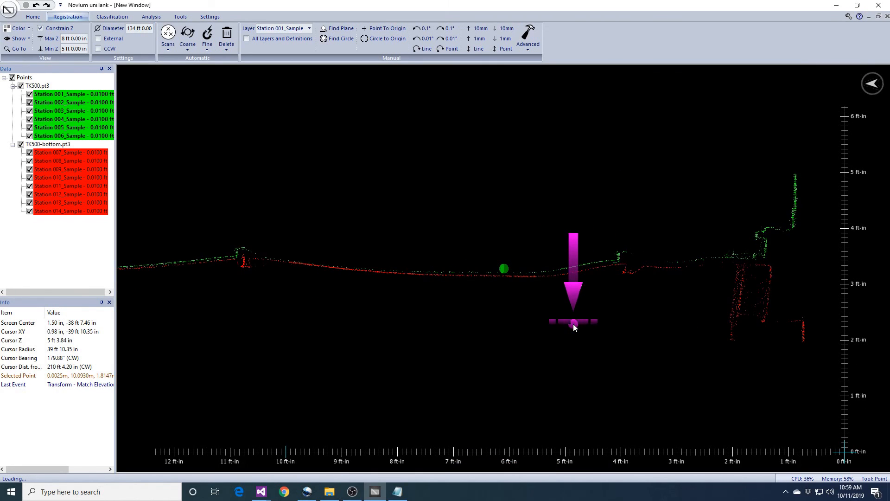
{"action": "middle_click", "coordinate": [573, 324]}
{"action": "scroll", "coordinate": [574, 324], "scroll_direction": "down", "scroll_amount": 11}
{"action": "scroll", "coordinate": [574, 323], "scroll_direction": "up", "scroll_amount": 12}
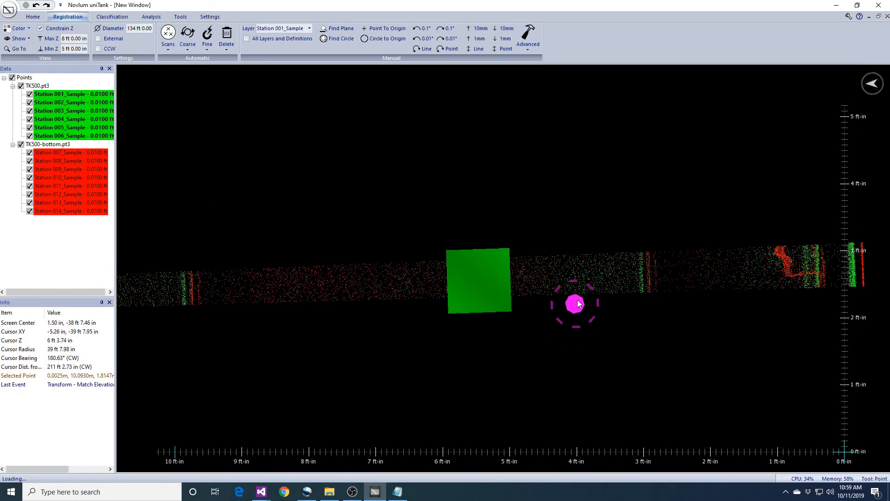
{"action": "middle_click", "coordinate": [576, 309]}
{"action": "middle_click", "coordinate": [572, 211]}
{"action": "scroll", "coordinate": [575, 320], "scroll_direction": "down", "scroll_amount": 4}
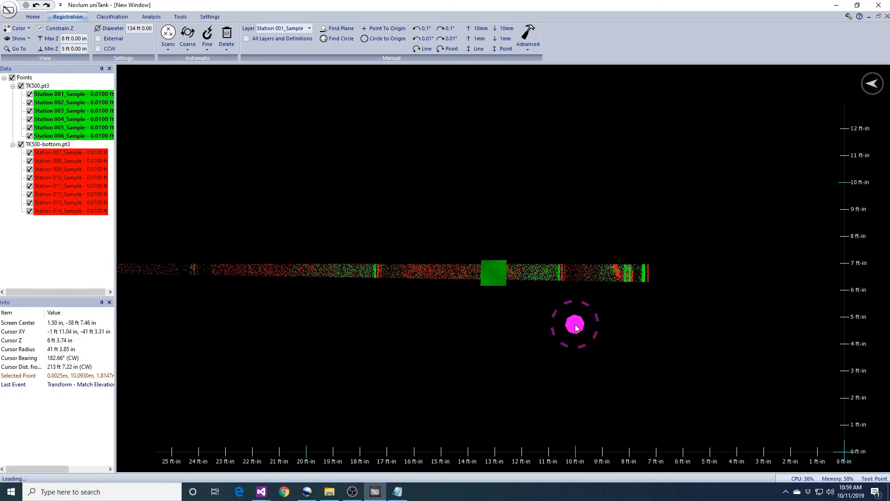
{"action": "scroll", "coordinate": [575, 324], "scroll_direction": "down", "scroll_amount": 9}
{"action": "middle_click_drag", "start_coordinate": [575, 324], "coordinate": [588, 283]}
{"action": "scroll", "coordinate": [587, 282], "scroll_direction": "up", "scroll_amount": 9}
{"action": "right_click_drag", "start_coordinate": [587, 282], "coordinate": [662, 244]}
{"action": "scroll", "coordinate": [680, 290], "scroll_direction": "up", "scroll_amount": 2}
{"action": "scroll", "coordinate": [680, 289], "scroll_direction": "up", "scroll_amount": 3}
{"action": "middle_click_drag", "start_coordinate": [679, 290], "coordinate": [608, 295]}
{"action": "right_click_drag", "start_coordinate": [607, 295], "coordinate": [665, 315]}
{"action": "middle_click_drag", "start_coordinate": [668, 318], "coordinate": [651, 280]}
{"action": "right_click_drag", "start_coordinate": [652, 280], "coordinate": [678, 308]}
{"action": "scroll", "coordinate": [680, 316], "scroll_direction": "up", "scroll_amount": 2}
{"action": "middle_click_drag", "start_coordinate": [679, 317], "coordinate": [656, 318]}
{"action": "right_click_drag", "start_coordinate": [656, 318], "coordinate": [638, 372]}
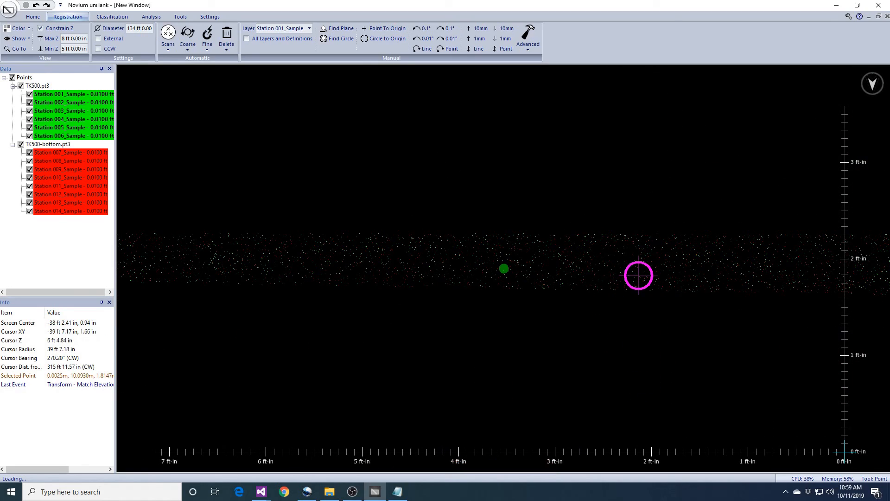
{"action": "left_click_drag", "start_coordinate": [639, 275], "coordinate": [674, 287]}
Match elevation to TK500-bottom.pt3 at 0.25 in separation with tilt adjustment, accepting the 0.318° correction.
{"action": "right_click_drag", "start_coordinate": [687, 283], "coordinate": [663, 223]}
{"action": "scroll", "coordinate": [662, 235], "scroll_direction": "down", "scroll_amount": 8}
{"action": "middle_click_drag", "start_coordinate": [385, 217], "coordinate": [587, 237]}
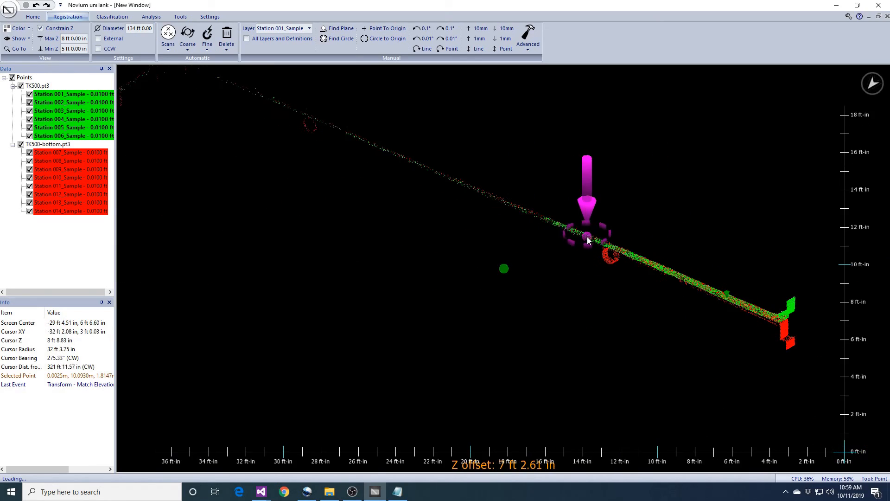
{"action": "scroll", "coordinate": [587, 237], "scroll_direction": "down", "scroll_amount": 2}
{"action": "middle_click_drag", "start_coordinate": [360, 188], "coordinate": [600, 251]}
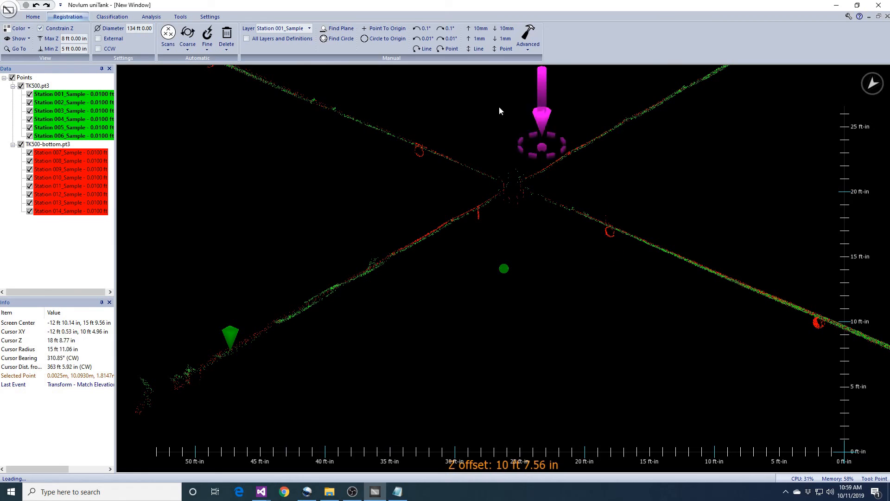
{"action": "middle_click_drag", "start_coordinate": [579, 158], "coordinate": [575, 204]}
{"action": "scroll", "coordinate": [575, 204], "scroll_direction": "down", "scroll_amount": 2}
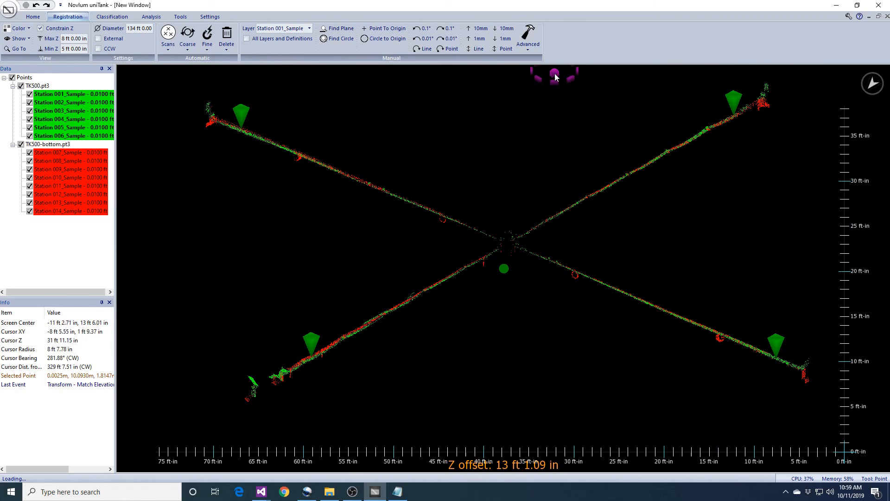
{"action": "left_click", "coordinate": [528, 37]}
{"action": "left_click", "coordinate": [559, 126]}
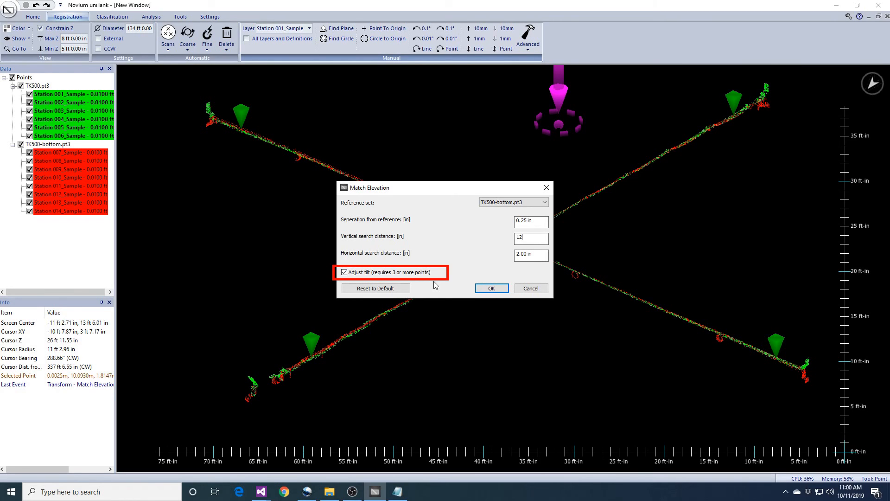
{"action": "left_click", "coordinate": [492, 289]}
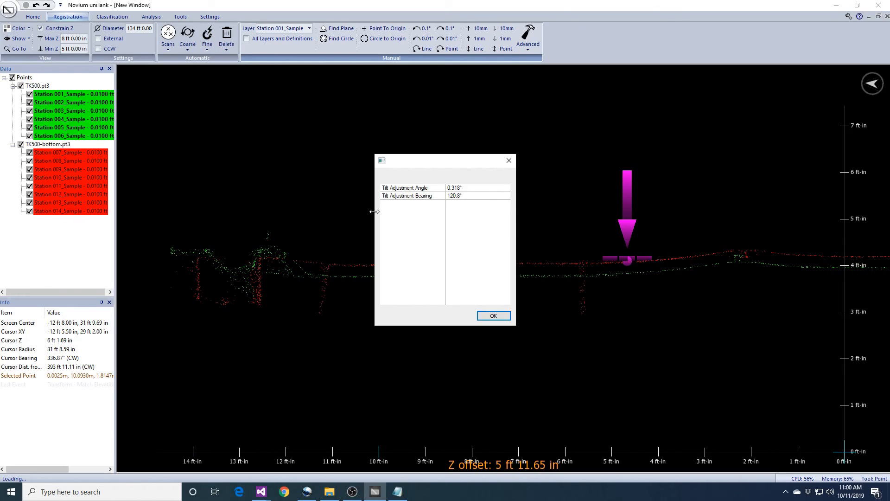
{"action": "left_click", "coordinate": [494, 319]}
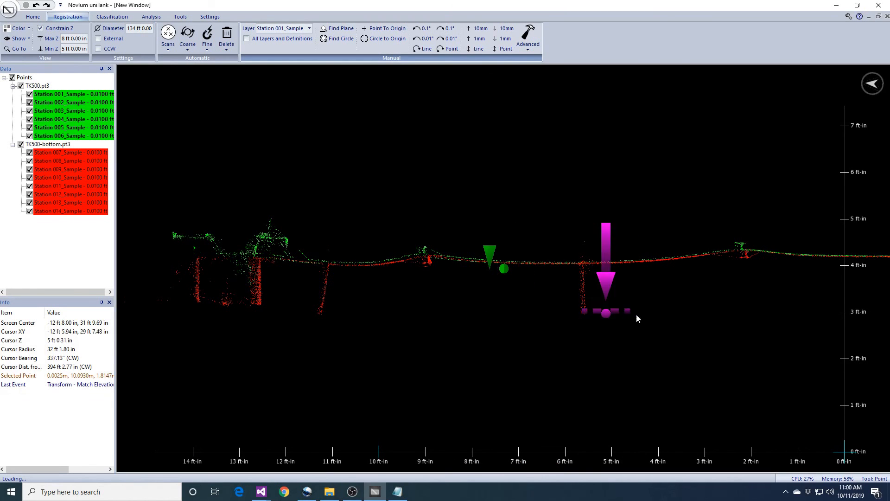
{"action": "scroll", "coordinate": [669, 299], "scroll_direction": "down", "scroll_amount": 2}
Pan along the leveled cloud to the tank edge, then recentre the tank in top-down view.
{"action": "middle_click_drag", "start_coordinate": [750, 307], "coordinate": [547, 311]}
{"action": "middle_click_drag", "start_coordinate": [757, 305], "coordinate": [456, 316]}
{"action": "key", "text": "Escape"}
{"action": "middle_click_drag", "start_coordinate": [758, 318], "coordinate": [517, 315]}
{"action": "middle_click_drag", "start_coordinate": [722, 305], "coordinate": [700, 302]}
{"action": "scroll", "coordinate": [700, 301], "scroll_direction": "down", "scroll_amount": 2}
{"action": "key", "text": "t"}
{"action": "scroll", "coordinate": [575, 292], "scroll_direction": "down", "scroll_amount": 4}
{"action": "middle_click_drag", "start_coordinate": [576, 293], "coordinate": [597, 218]}
{"action": "scroll", "coordinate": [586, 272], "scroll_direction": "up", "scroll_amount": 6}
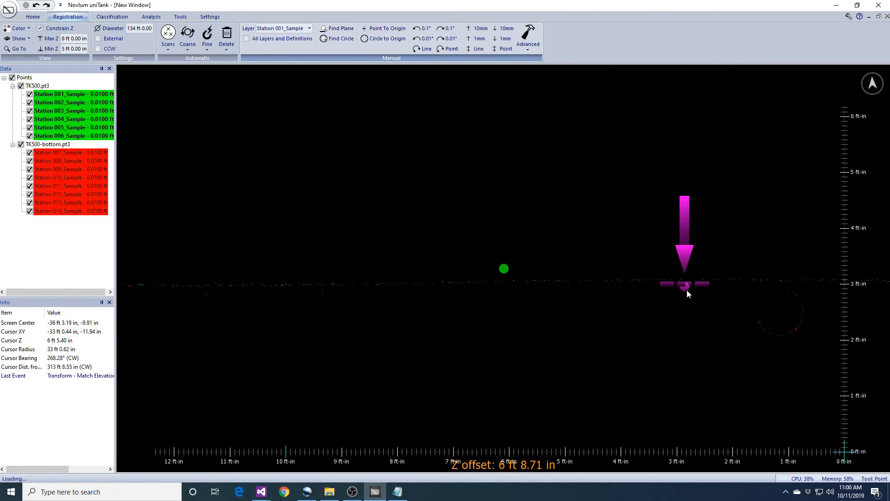
Pan along the floor in side view toward the tank edge.
{"action": "middle_click_drag", "start_coordinate": [791, 300], "coordinate": [220, 296]}
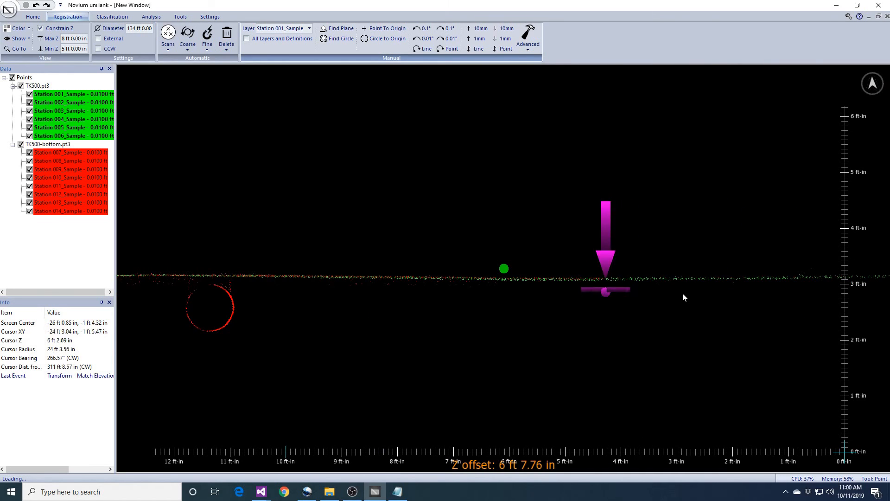
{"action": "middle_click_drag", "start_coordinate": [798, 298], "coordinate": [171, 299]}
{"action": "middle_click_drag", "start_coordinate": [868, 299], "coordinate": [675, 298]}
{"action": "scroll", "coordinate": [677, 299], "scroll_direction": "down", "scroll_amount": 3}
{"action": "middle_click_drag", "start_coordinate": [807, 309], "coordinate": [729, 308]}
{"action": "scroll", "coordinate": [737, 306], "scroll_direction": "up", "scroll_amount": 3}
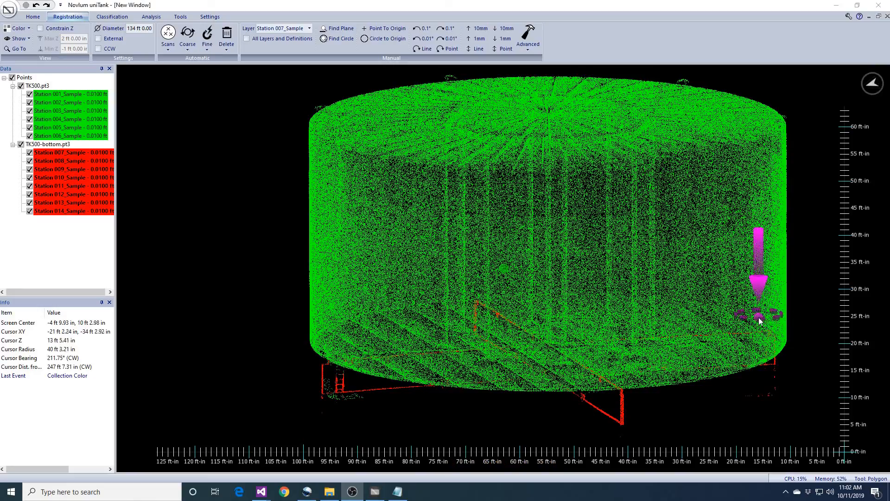
{"action": "middle_click_drag", "start_coordinate": [760, 320], "coordinate": [723, 290]}
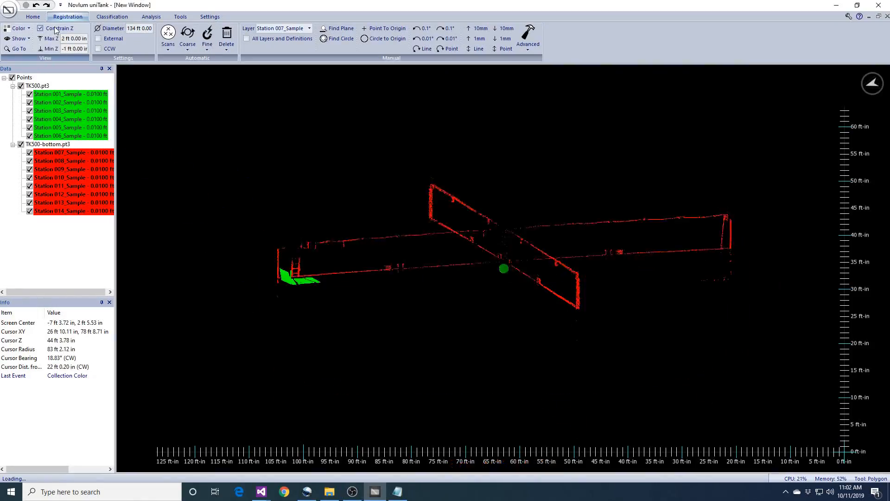
View the stairs from above and outline them with a selection polygon.
{"action": "middle_click_drag", "start_coordinate": [385, 209], "coordinate": [544, 281]}
{"action": "scroll", "coordinate": [414, 329], "scroll_direction": "up", "scroll_amount": 5}
{"action": "middle_click_drag", "start_coordinate": [585, 435], "coordinate": [553, 390]}
{"action": "middle_click_drag", "start_coordinate": [449, 319], "coordinate": [614, 242]}
{"action": "scroll", "coordinate": [610, 323], "scroll_direction": "up", "scroll_amount": 4}
{"action": "middle_click_drag", "start_coordinate": [617, 336], "coordinate": [609, 372]}
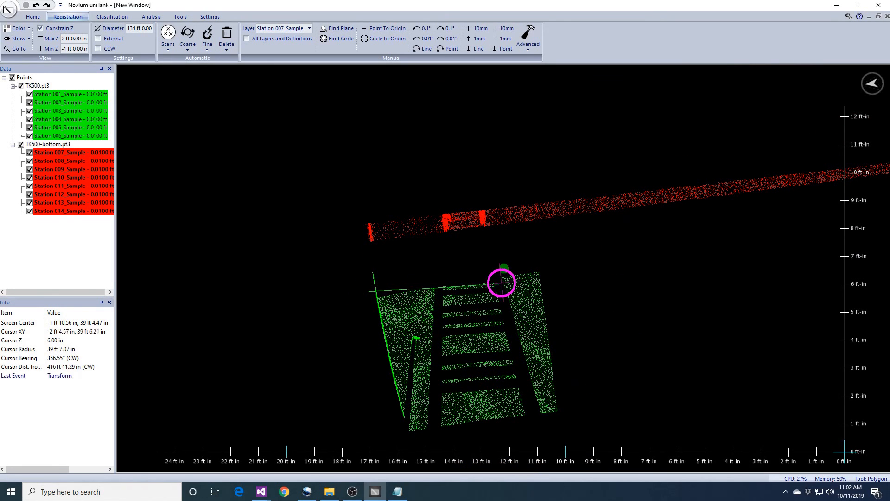
{"action": "left_click", "coordinate": [545, 266]}
{"action": "left_click", "coordinate": [565, 419]}
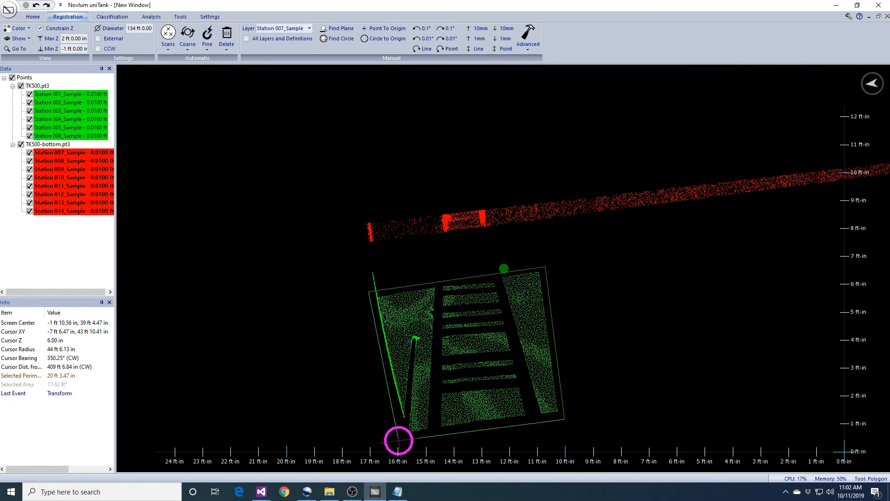
Unhide the selected points inside the polygon across all layers.
{"action": "left_click", "coordinate": [19, 38]}
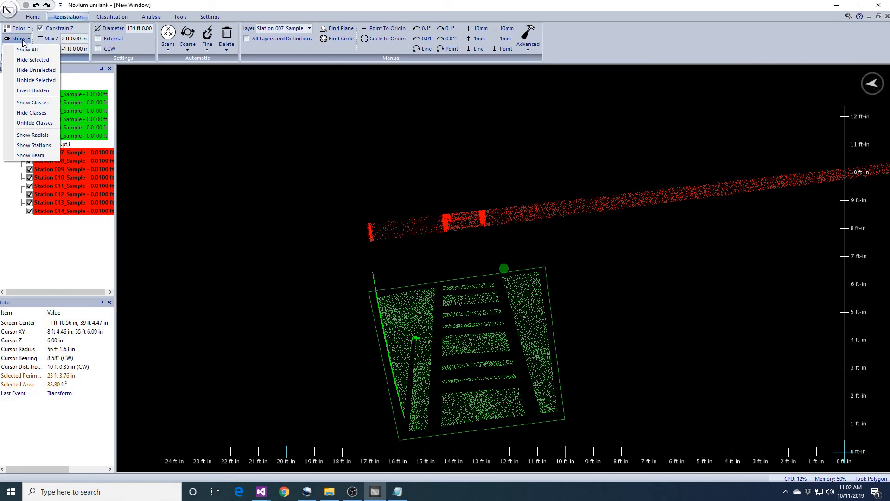
{"action": "left_click", "coordinate": [40, 81]}
{"action": "left_click", "coordinate": [399, 290]}
{"action": "left_click", "coordinate": [455, 291]}
{"action": "left_click", "coordinate": [491, 263]}
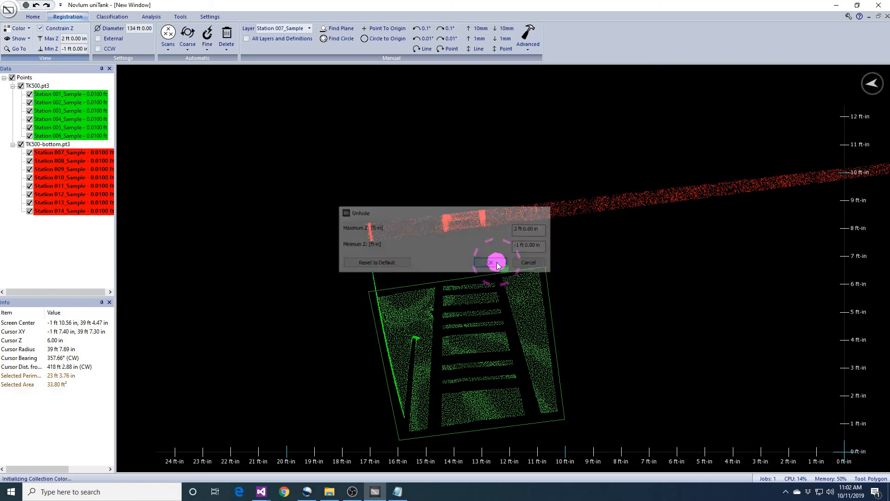
Draw a 15.01 ft² polygon around the adjacent floor patch where green and red scans overlap.
{"action": "left_click_drag", "start_coordinate": [588, 389], "coordinate": [583, 305]}
{"action": "scroll", "coordinate": [583, 290], "scroll_direction": "up", "scroll_amount": 7}
{"action": "middle_click_drag", "start_coordinate": [552, 285], "coordinate": [555, 253]}
{"action": "left_click_drag", "start_coordinate": [554, 253], "coordinate": [420, 146]}
{"action": "left_click", "coordinate": [619, 114]}
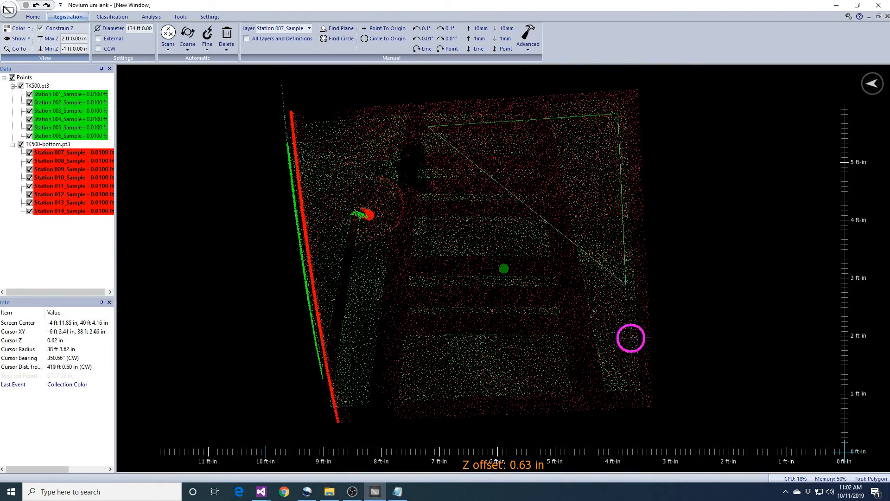
{"action": "left_click", "coordinate": [629, 374]}
{"action": "double_click", "coordinate": [432, 385]}
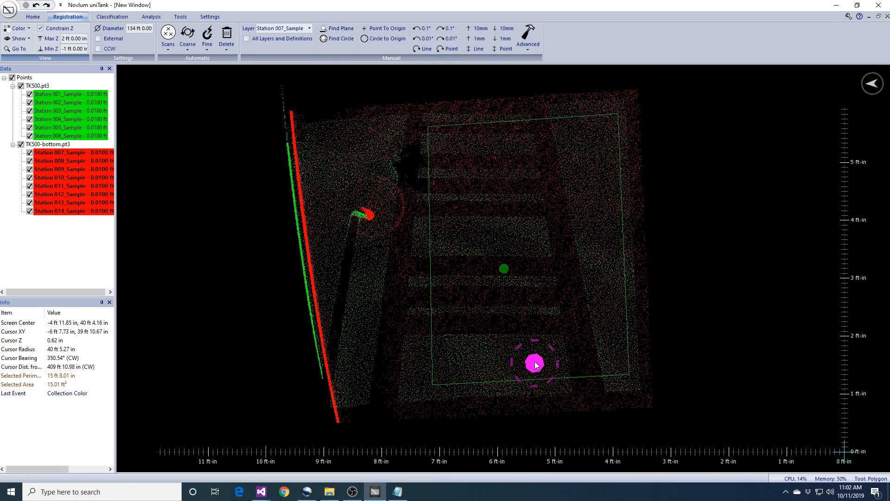
{"action": "left_click_drag", "start_coordinate": [648, 287], "coordinate": [521, 76]}
{"action": "left_click", "coordinate": [529, 47]}
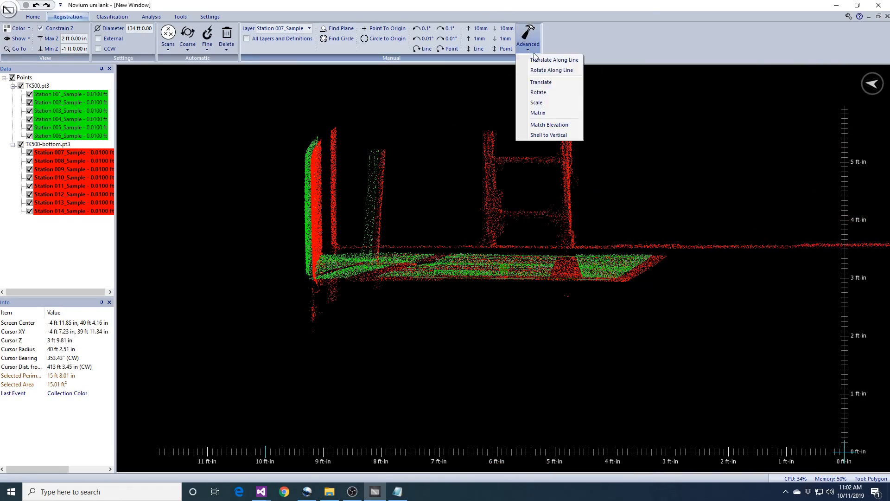
Match the floor patch's elevation to TK500.pt3 with a 12 in vertical search, then inspect the result.
{"action": "left_click", "coordinate": [549, 125]}
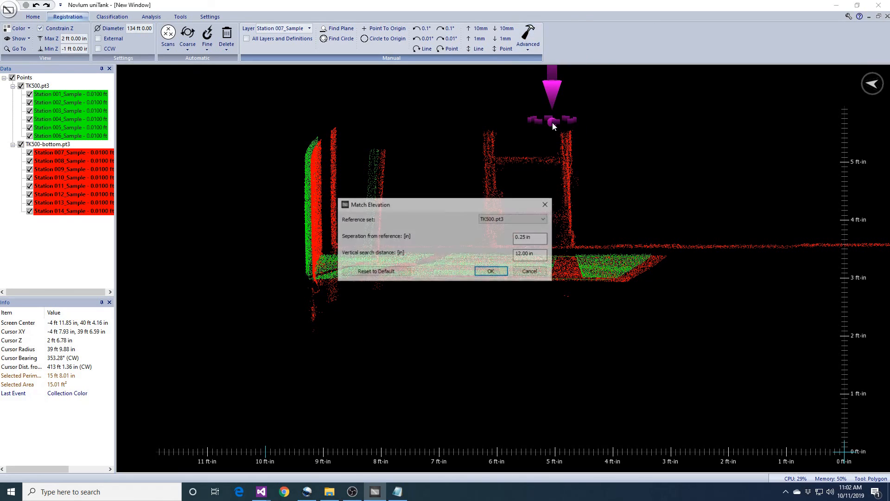
{"action": "left_click", "coordinate": [492, 272]}
{"action": "scroll", "coordinate": [731, 306], "scroll_direction": "up", "scroll_amount": 2}
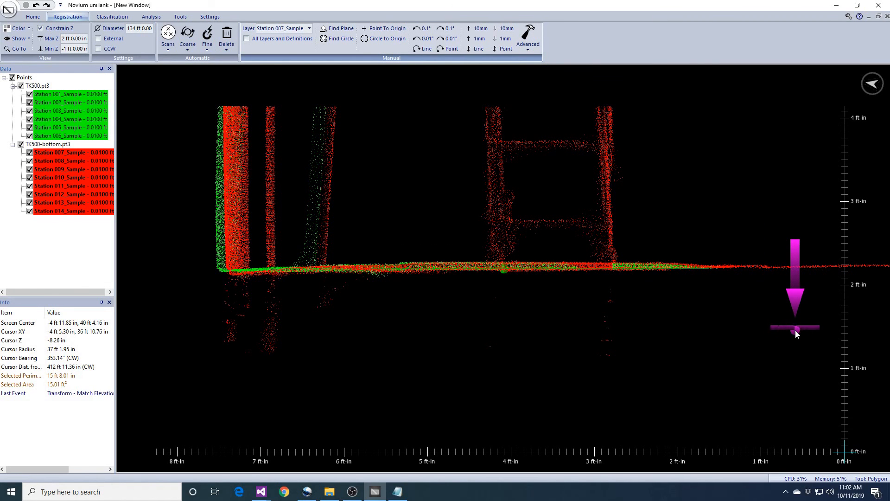
{"action": "middle_click_drag", "start_coordinate": [769, 260], "coordinate": [774, 268]}
{"action": "scroll", "coordinate": [773, 268], "scroll_direction": "down", "scroll_amount": 3}
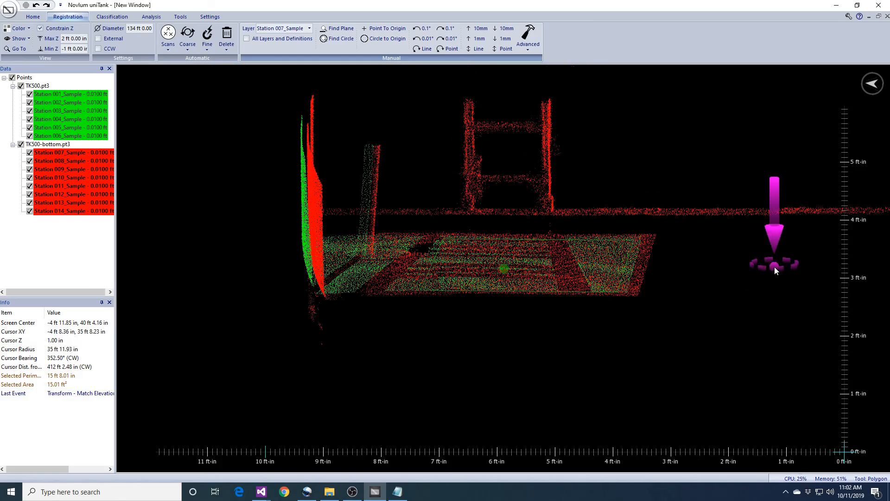
{"action": "middle_click_drag", "start_coordinate": [710, 269], "coordinate": [728, 265]}
{"action": "middle_click_drag", "start_coordinate": [630, 255], "coordinate": [617, 289]}
{"action": "scroll", "coordinate": [617, 288], "scroll_direction": "down", "scroll_amount": 4}
{"action": "middle_click_drag", "start_coordinate": [643, 257], "coordinate": [642, 269]}
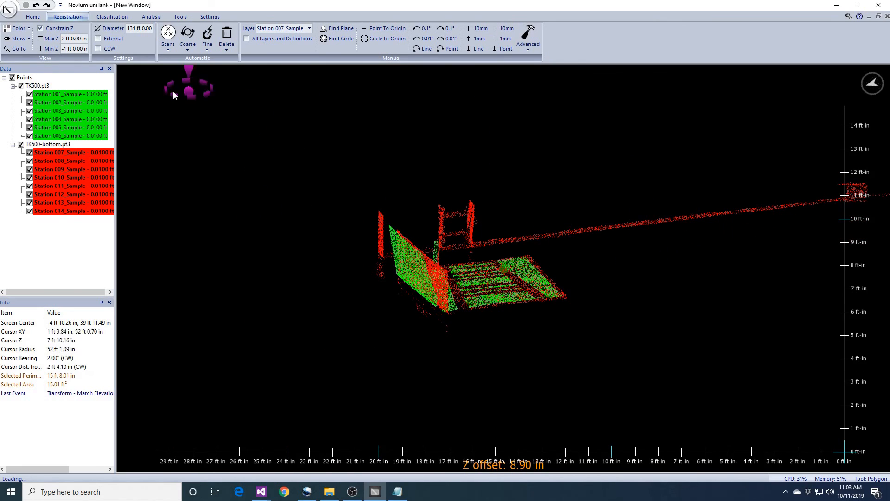
Show the full cloud without Constrain Z and display radials at default angles with 12 in thickness.
{"action": "left_click", "coordinate": [54, 30]}
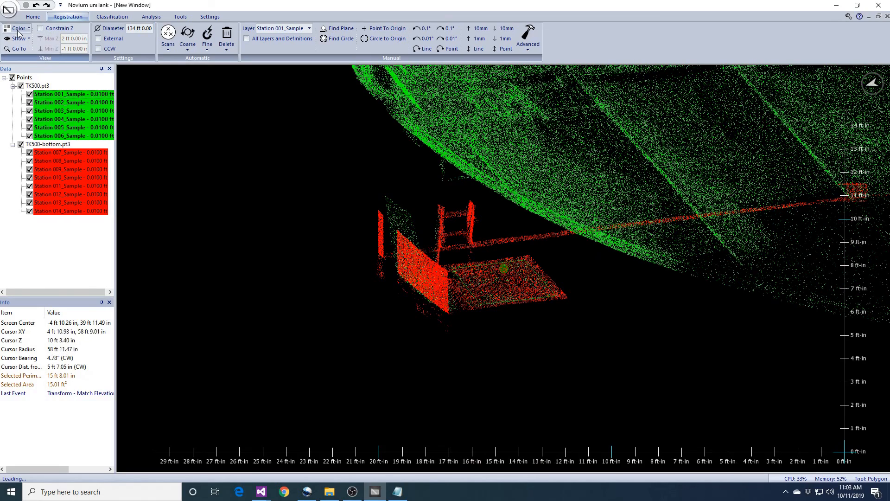
{"action": "left_click", "coordinate": [19, 39]}
{"action": "left_click", "coordinate": [21, 132]}
{"action": "key", "text": "Return"}
{"action": "left_click", "coordinate": [471, 265]}
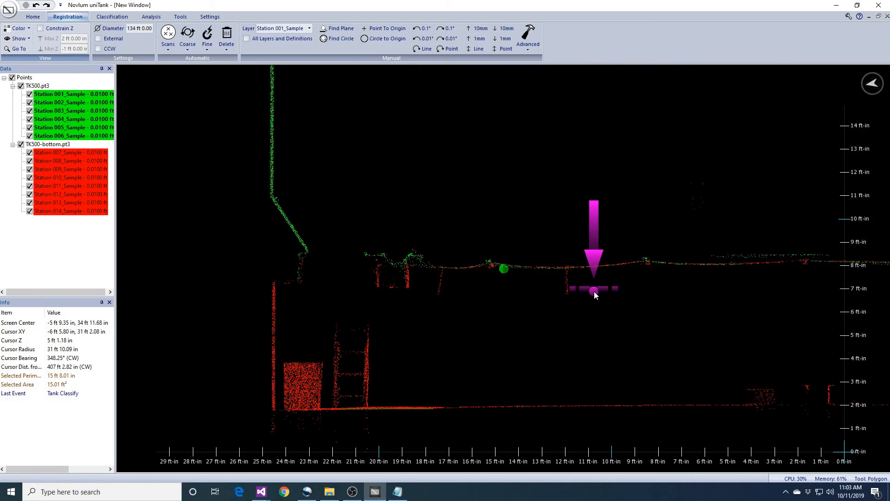
Pan and zoom along the cross-section to check that the green and red floor points align.
{"action": "scroll", "coordinate": [594, 292], "scroll_direction": "up", "scroll_amount": 5}
{"action": "middle_click_drag", "start_coordinate": [737, 320], "coordinate": [582, 327]}
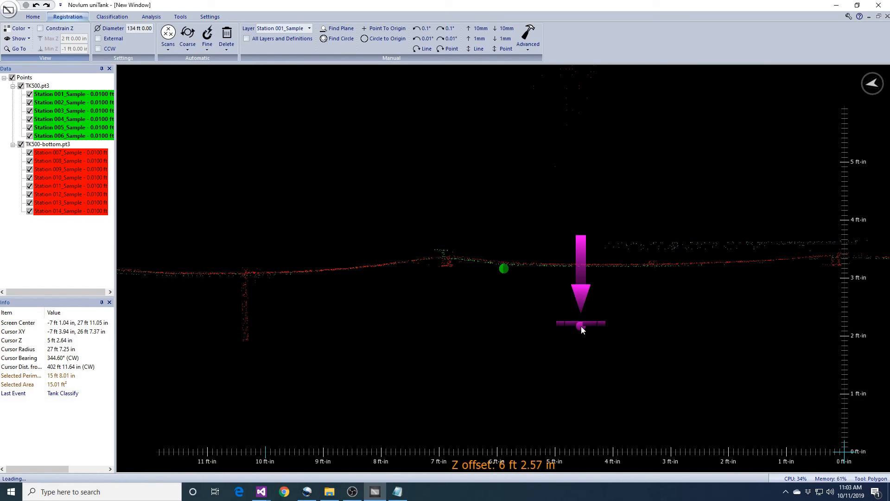
{"action": "middle_click_drag", "start_coordinate": [583, 329], "coordinate": [633, 327]}
{"action": "scroll", "coordinate": [658, 321], "scroll_direction": "down", "scroll_amount": 5}
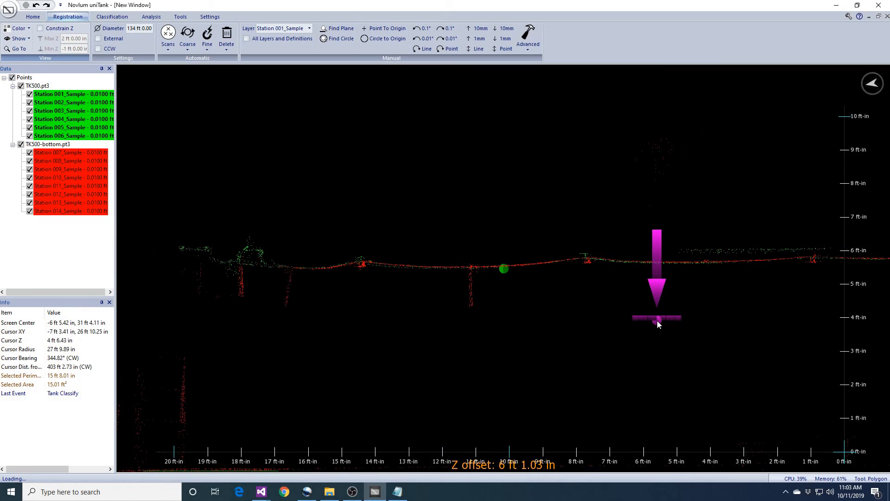
{"action": "scroll", "coordinate": [657, 321], "scroll_direction": "down", "scroll_amount": 4}
{"action": "middle_click_drag", "start_coordinate": [708, 312], "coordinate": [488, 319]}
{"action": "scroll", "coordinate": [488, 319], "scroll_direction": "up", "scroll_amount": 8}
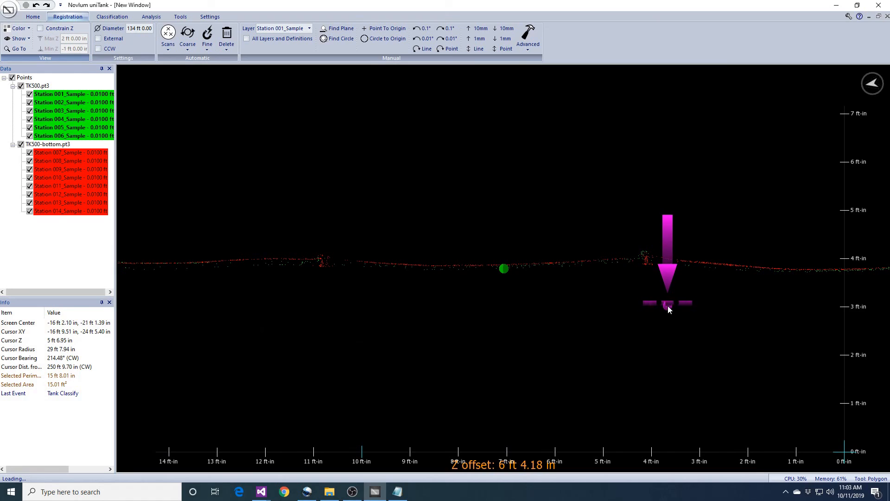
{"action": "scroll", "coordinate": [668, 309], "scroll_direction": "down", "scroll_amount": 7}
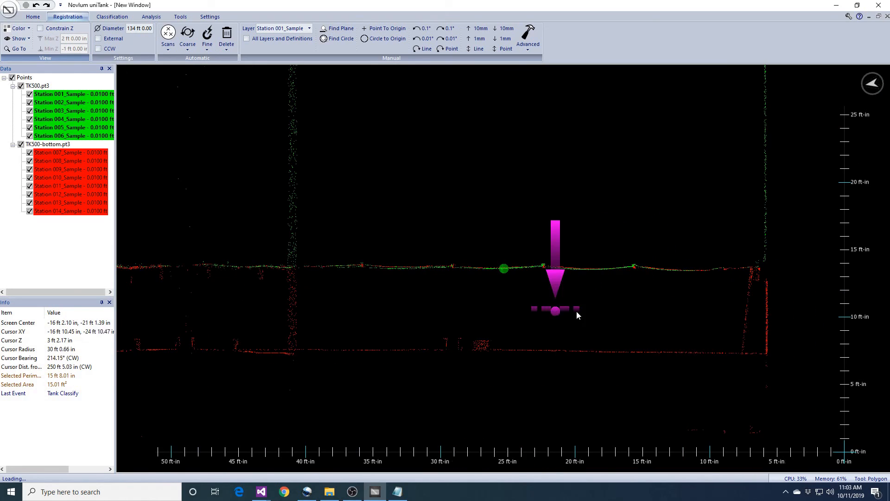